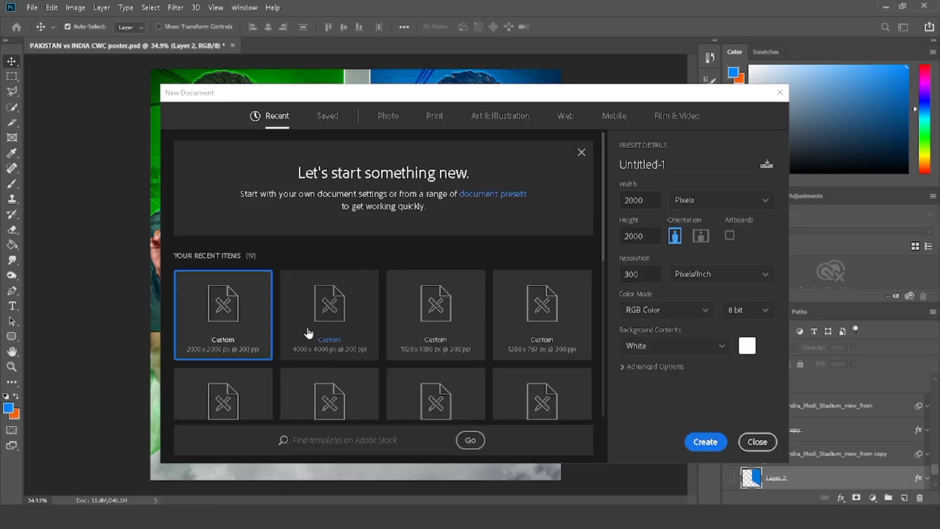
Step: Create a 2000 × 2000 px document at 300 ppi and fill a new layer with light gray
click(706, 443)
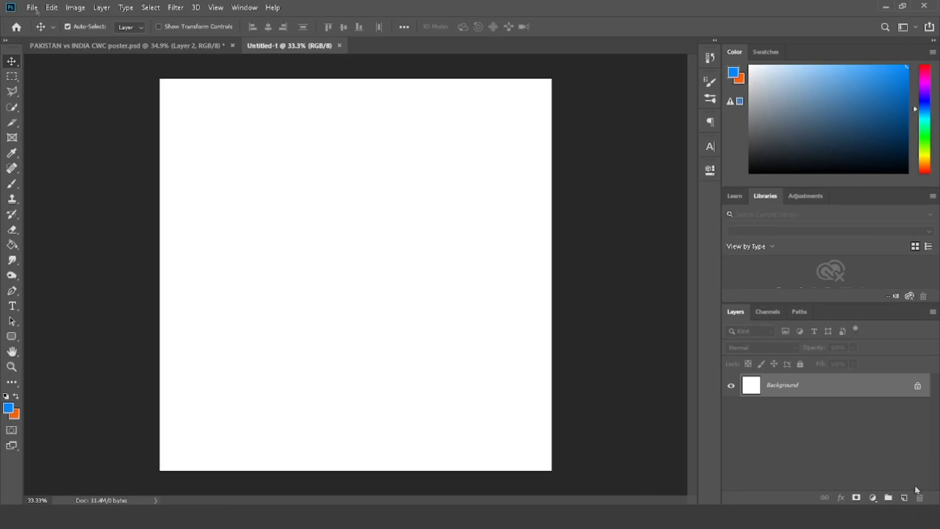
click(904, 497)
key(g)
click(749, 96)
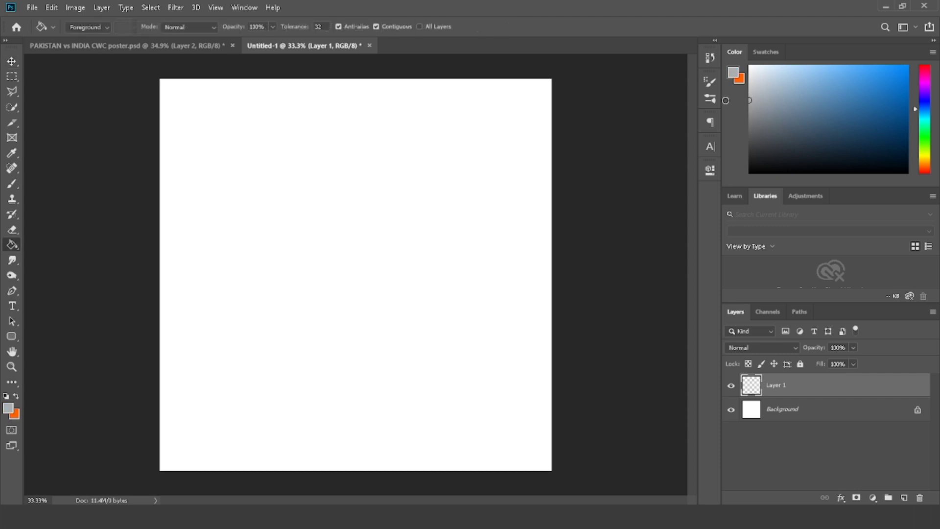
click(416, 215)
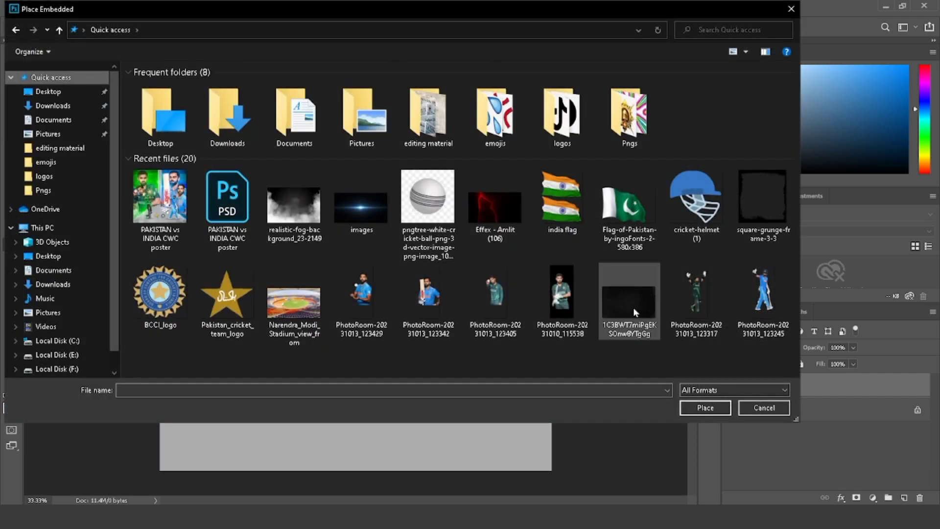
Step: Place the dark speckled texture 1C3BWT7miPgEKSOnw8YTgGg, enlarge it to cover the canvas and set its blend mode to Screen
double_click(635, 313)
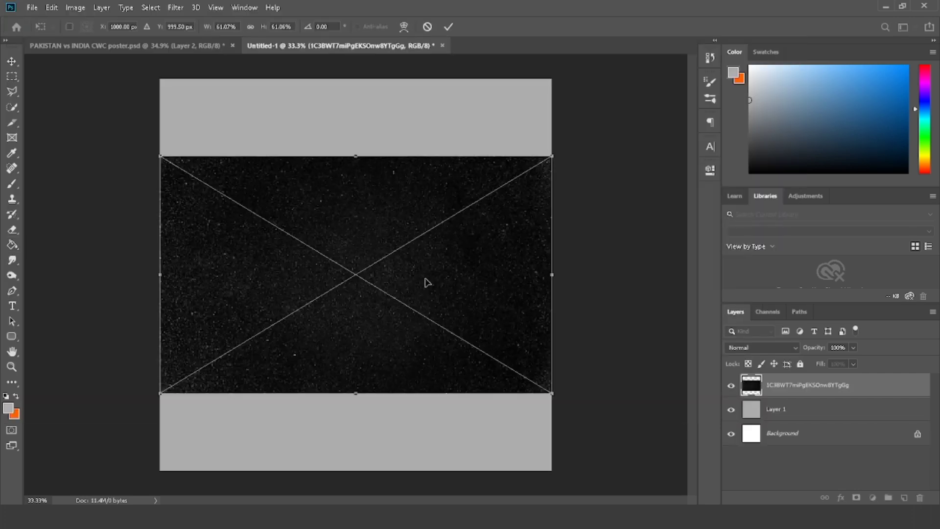
drag(363, 397, 363, 499)
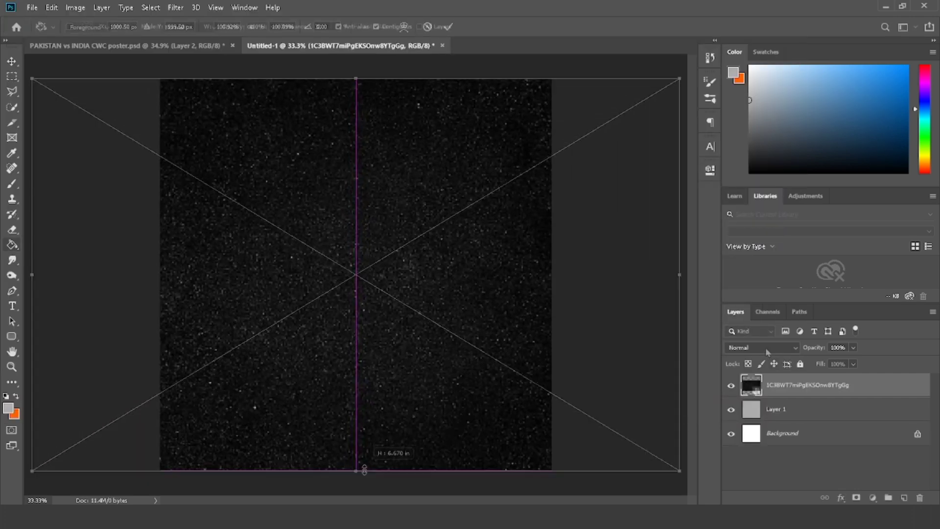
key(Return)
click(766, 350)
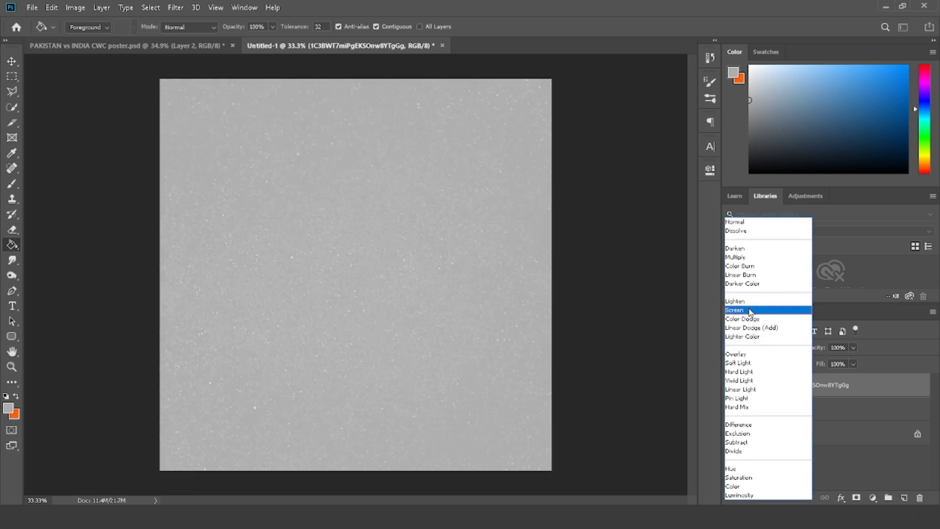
click(750, 312)
Step: On a new layer, outline a polygonal selection over the right half of the canvas with a diagonal lower edge
key(ctrl+shift+alt+n)
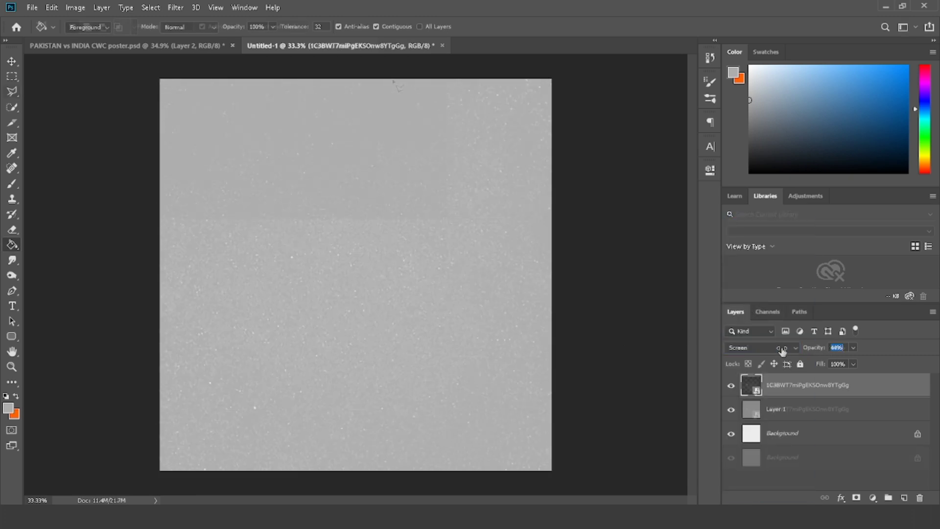
key(l)
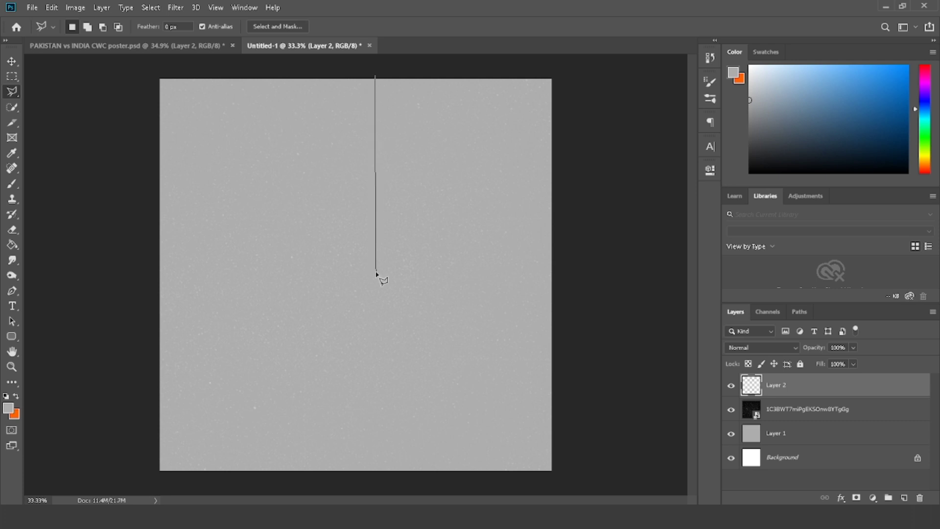
click(374, 315)
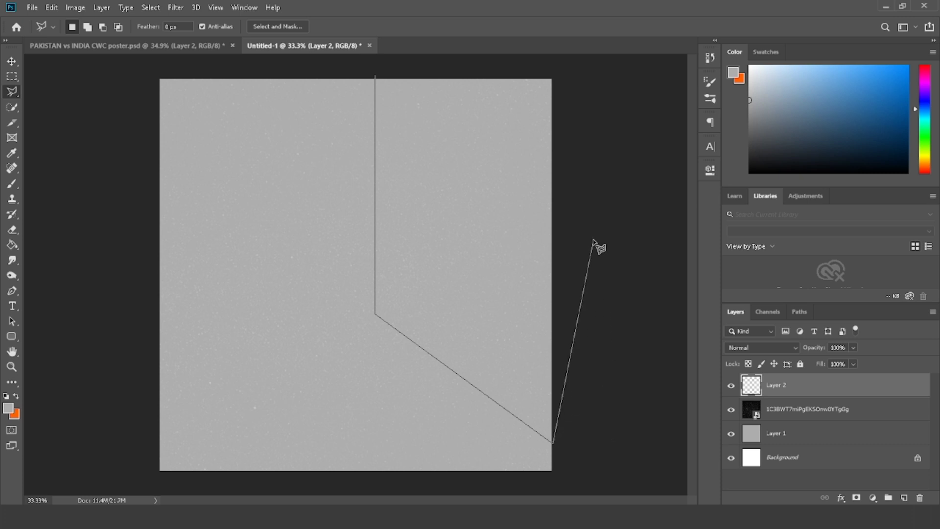
click(598, 70)
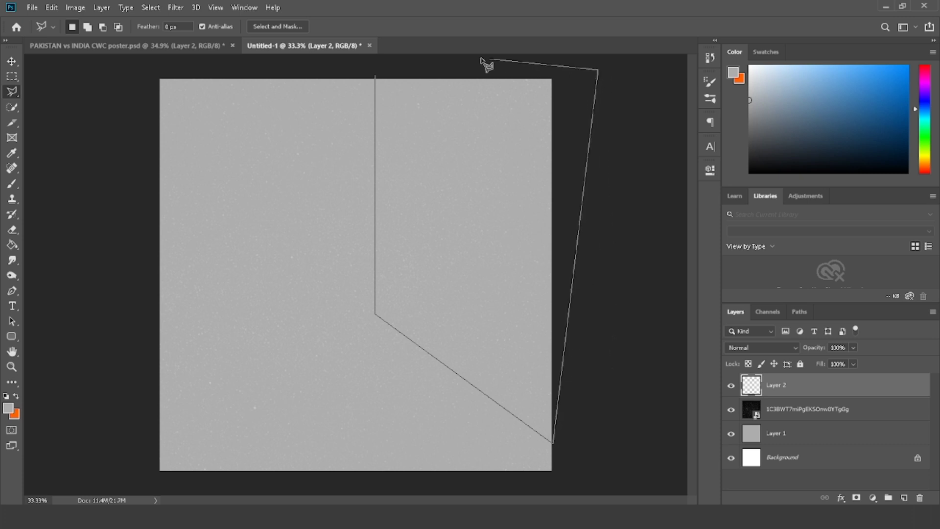
click(376, 75)
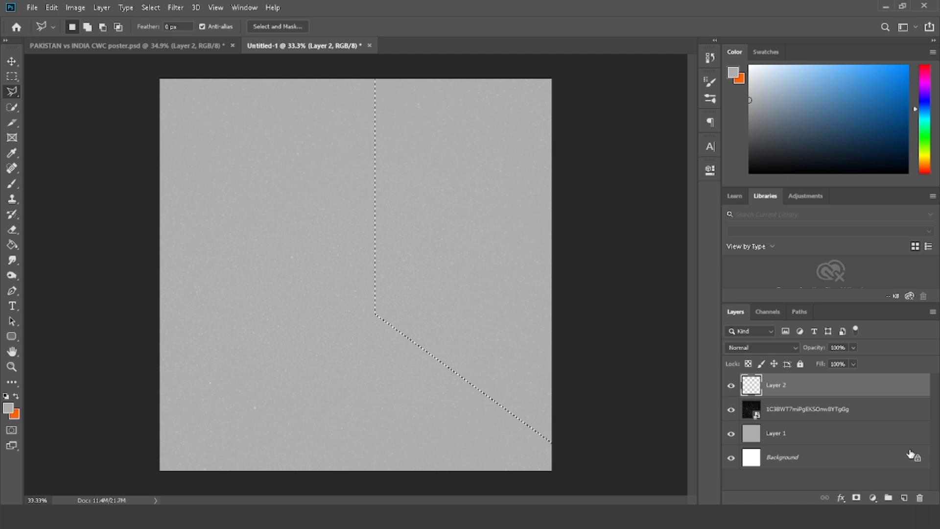
Step: Fill the selection with bright blue, deselect it and set the layer's blend mode to Multiply
click(12, 245)
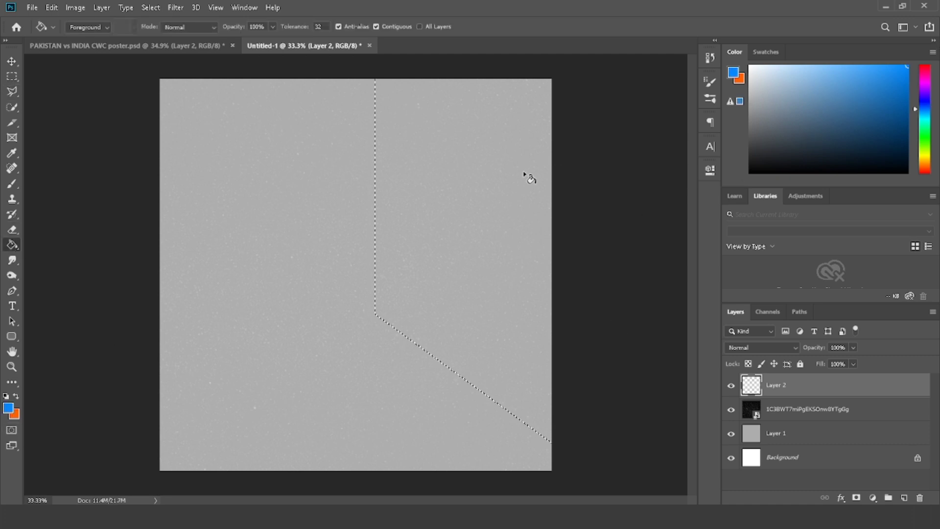
click(526, 174)
key(ctrl+d)
click(761, 347)
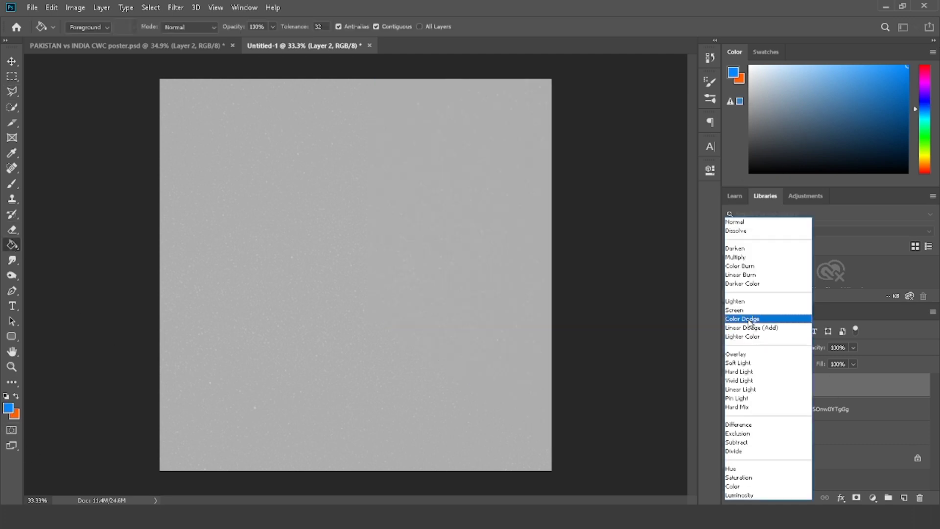
click(735, 264)
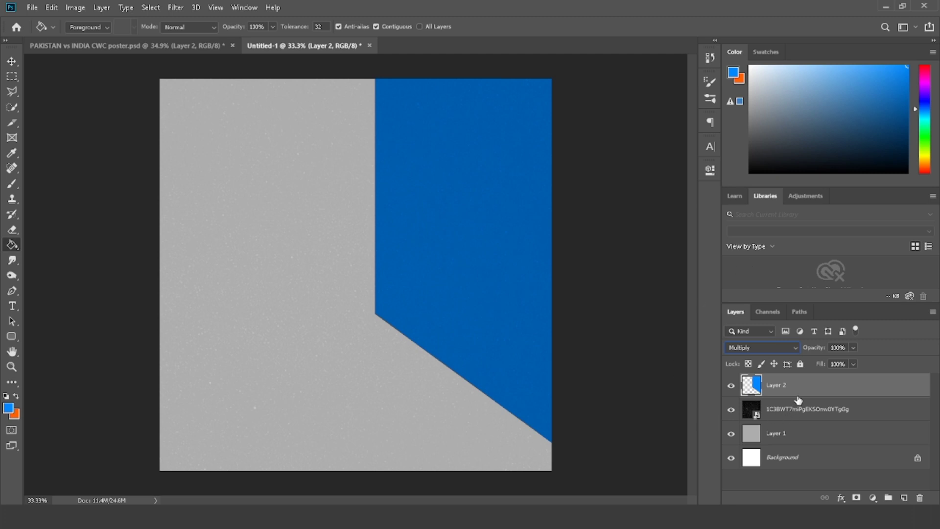
Step: Duplicate the blue shape, flip the copy horizontally and align it to the canvas's left edge as a mirror image
key(ctrl+j)
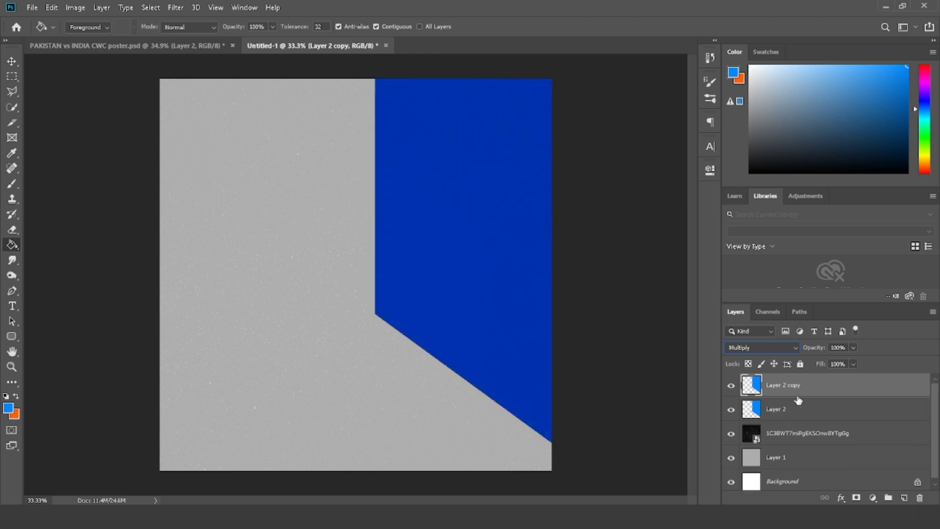
key(ctrl+t)
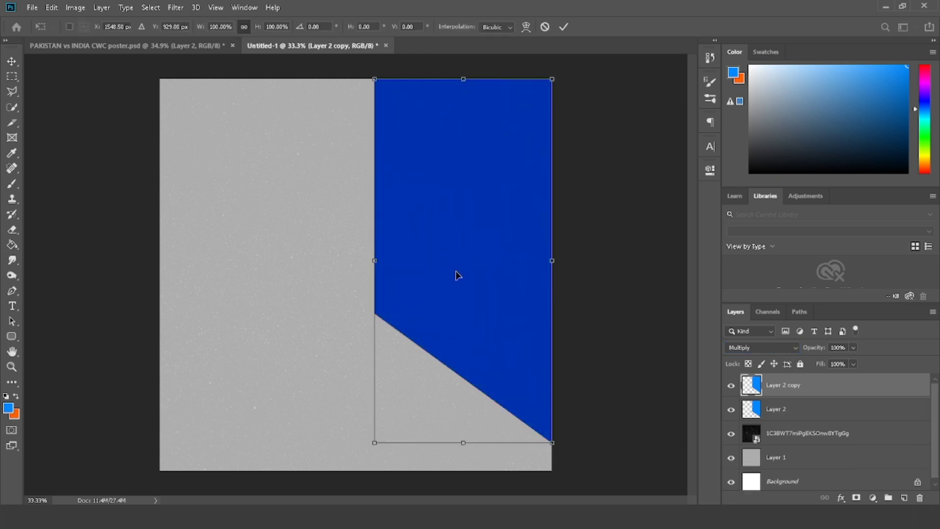
right_click(456, 275)
click(509, 416)
drag(480, 291, 269, 251)
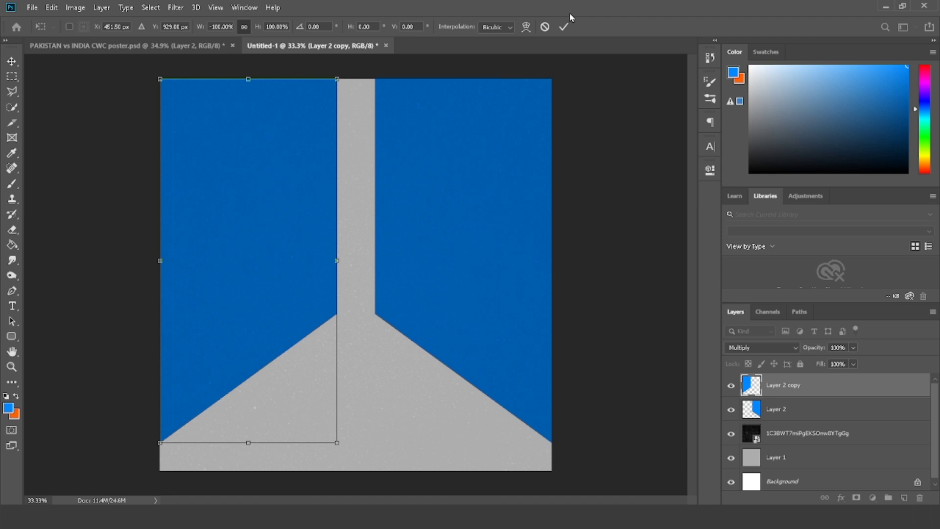
click(563, 26)
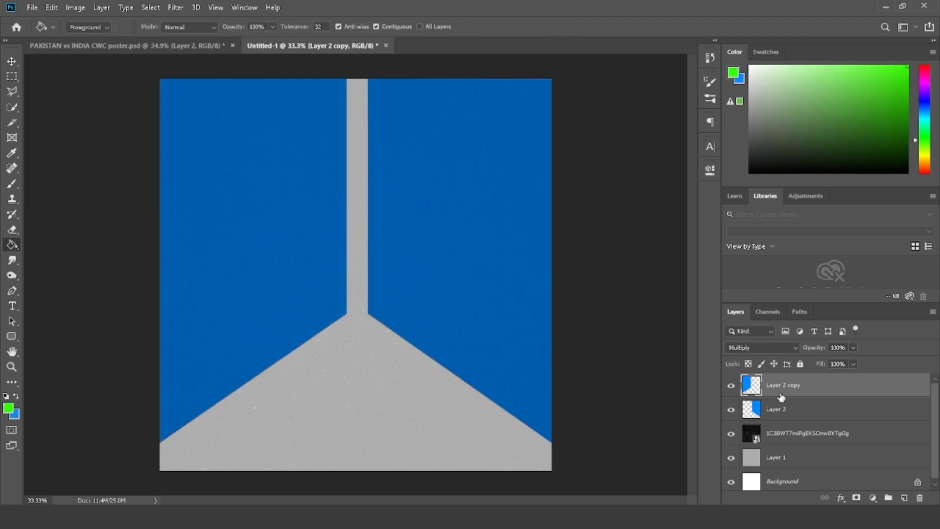
Step: Colorize the left shape bright green with Hue/Saturation, raising its saturation
key(ctrl+u)
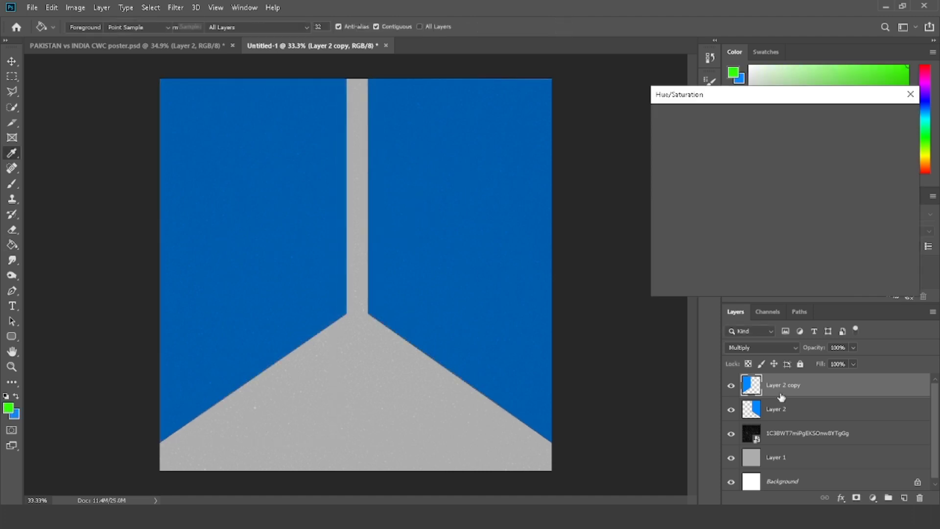
click(870, 244)
drag(775, 205, 857, 208)
click(889, 118)
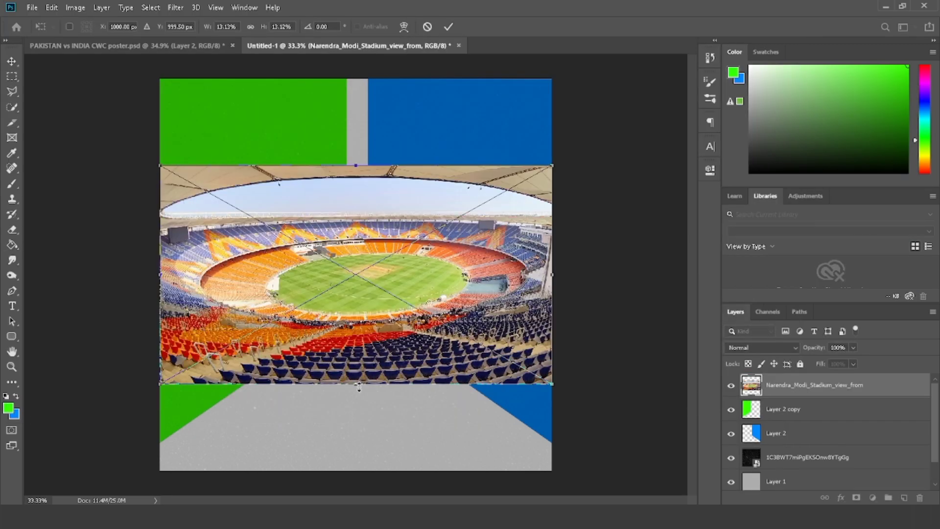
Step: Place the Narendra_Modi_Stadium_view_from photo and enlarge it to fill the full height of the canvas
drag(359, 385, 362, 471)
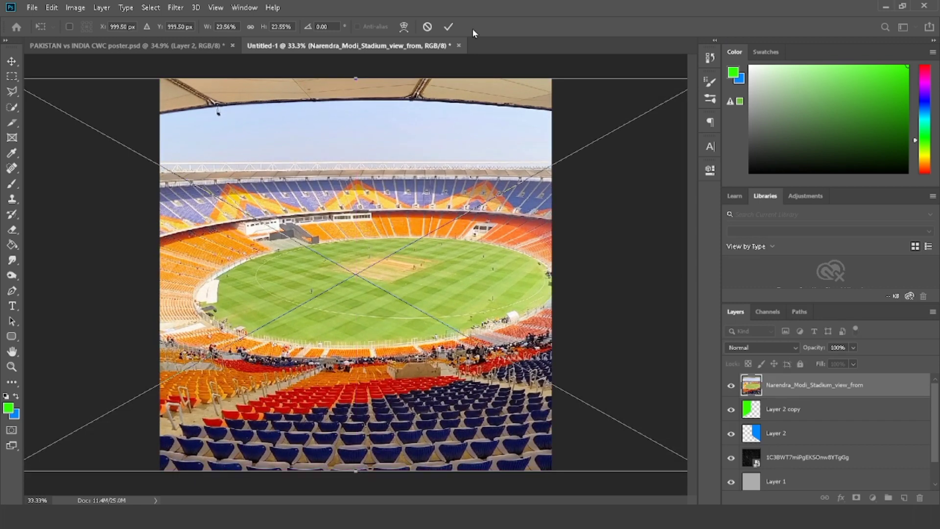
click(448, 27)
key(ctrl+j)
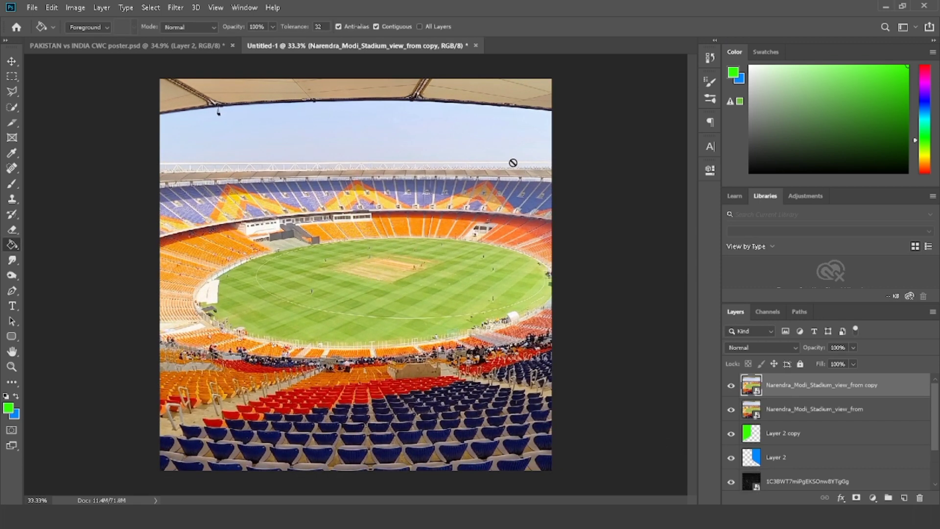
key(ctrl+z)
Step: Turn the stadium photo black and white by setting its Hue/Saturation saturation to -100
key(ctrl+u)
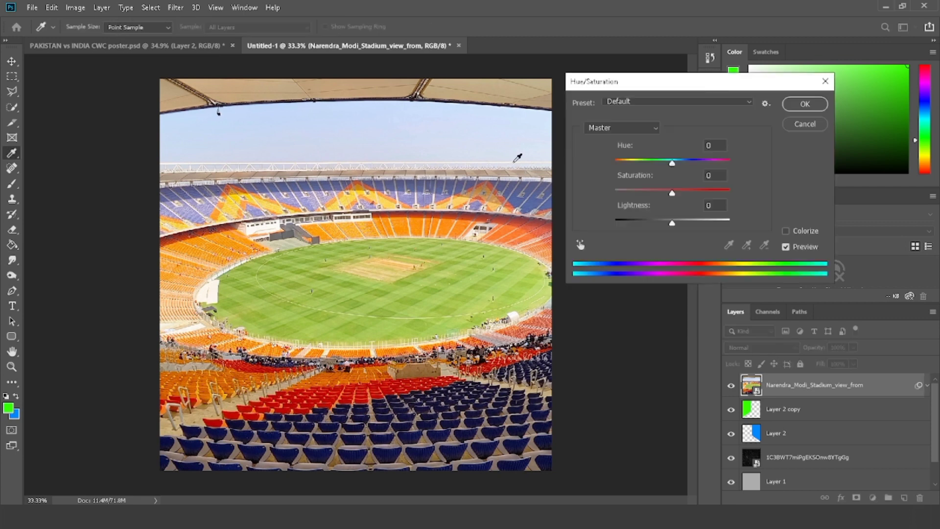
drag(672, 195, 556, 195)
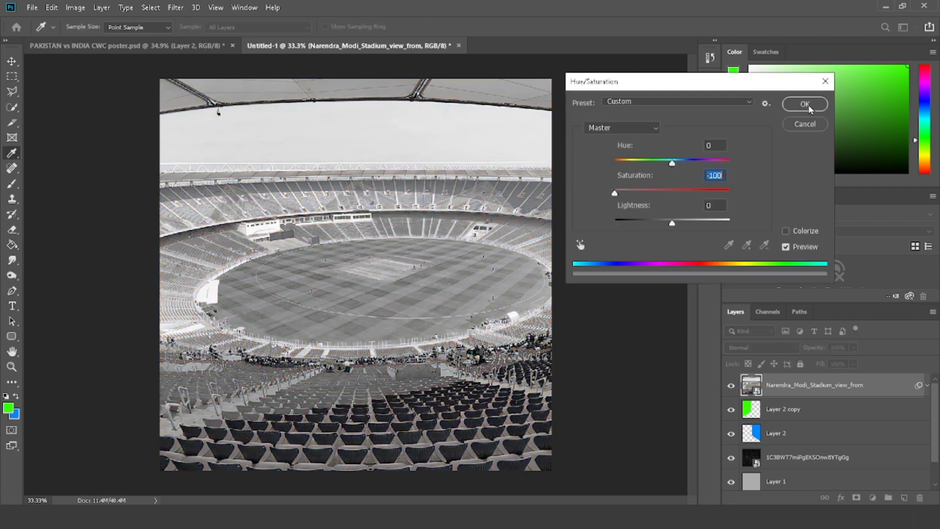
click(804, 104)
click(926, 387)
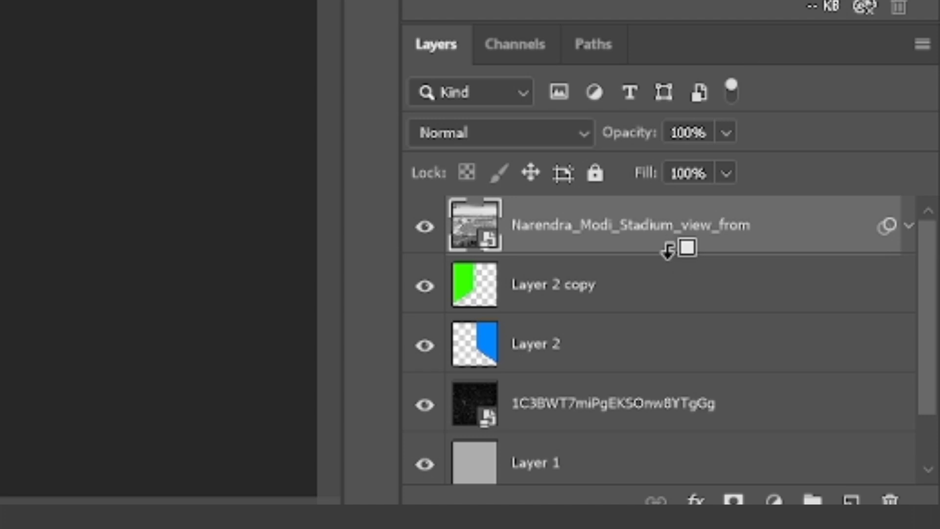
Step: Clip the stadium photo to the green shape and clip a duplicate of it to the blue shape
alt+click(667, 250)
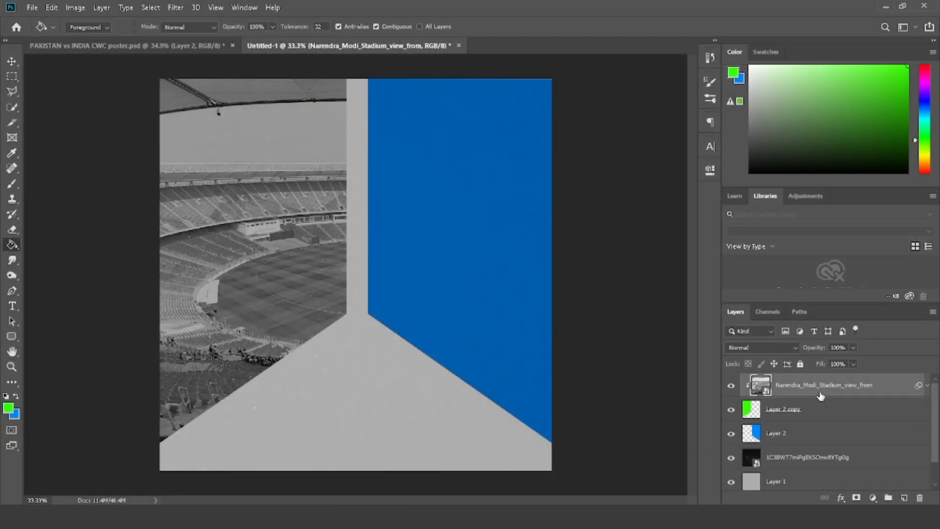
drag(821, 396, 817, 422)
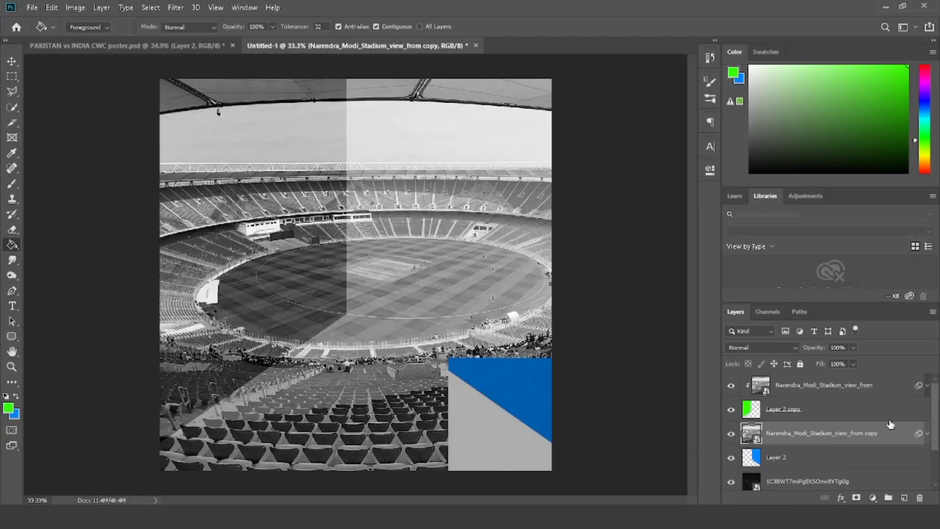
alt+click(814, 445)
Step: Set the blend mode of the stadium photo clipped to the green shape to Multiply
click(812, 386)
click(761, 347)
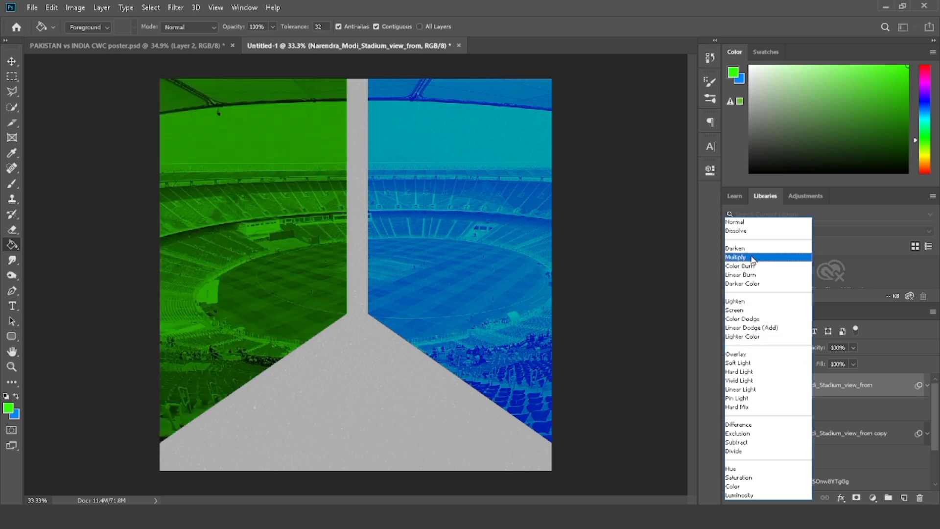
click(739, 257)
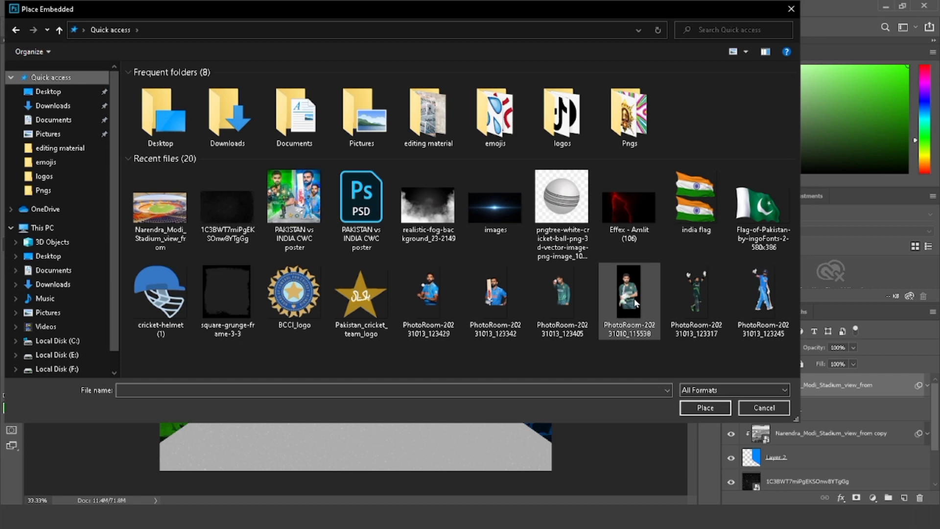
Step: Place the Pakistan player cutout PhotoRoom-20231010_115538 and position it over the green left side of the poster
double_click(635, 302)
drag(405, 259, 268, 277)
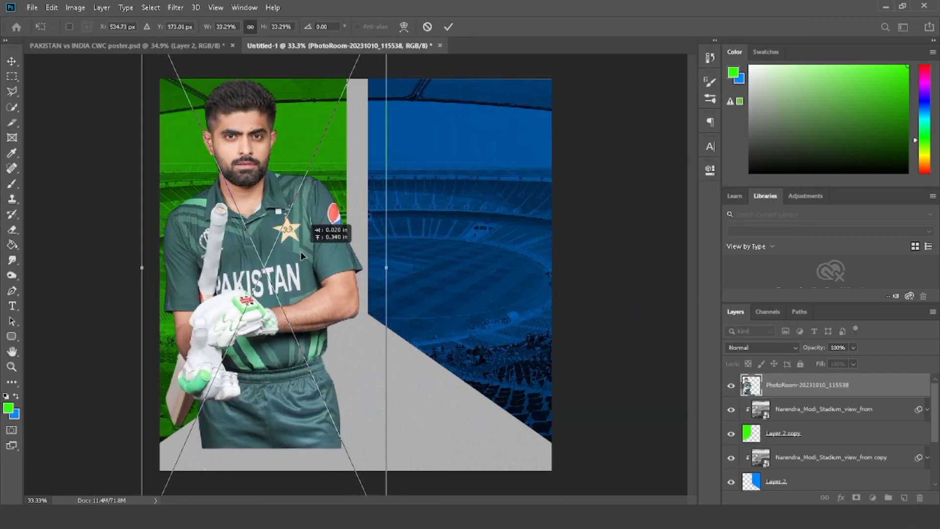
drag(300, 253, 300, 261)
key(ctrl+z)
key(Return)
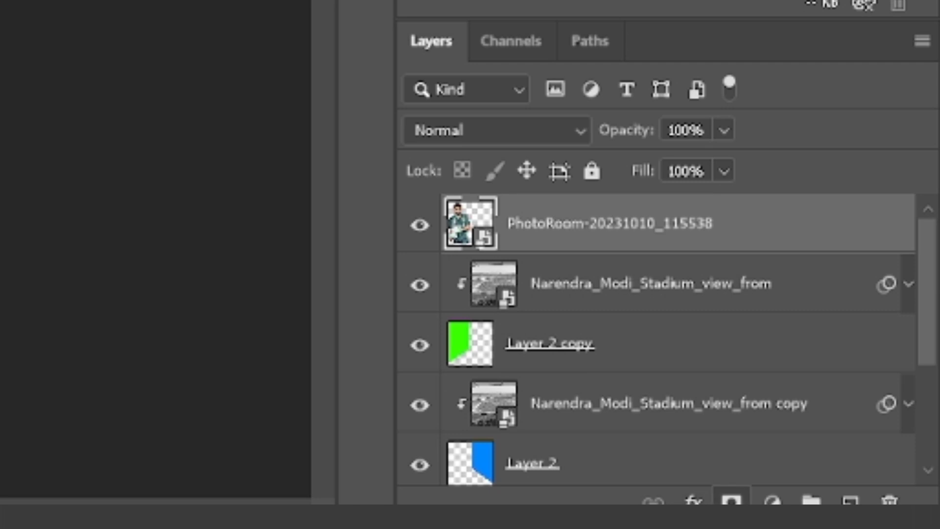
Step: Add a layer mask to the Pakistan player layer and lower its opacity to 70%
click(731, 499)
drag(631, 130, 585, 147)
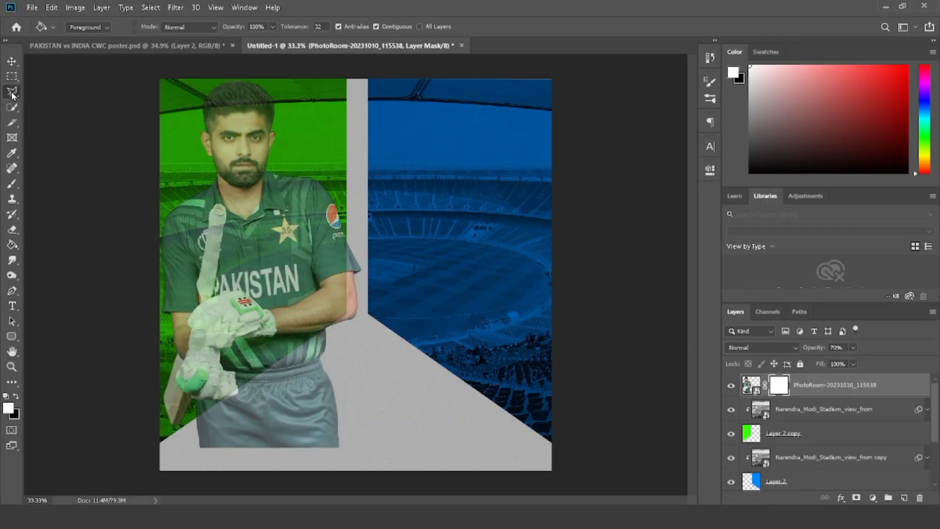
Step: Outline the Pakistan player's area below the green panel's diagonal edge with the Polygonal Lasso and hide it on the layer mask
click(12, 91)
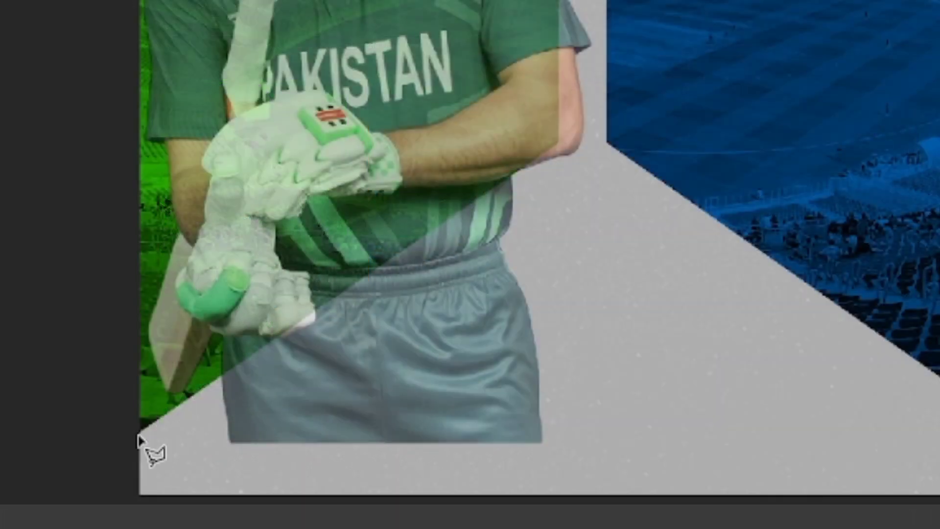
click(140, 430)
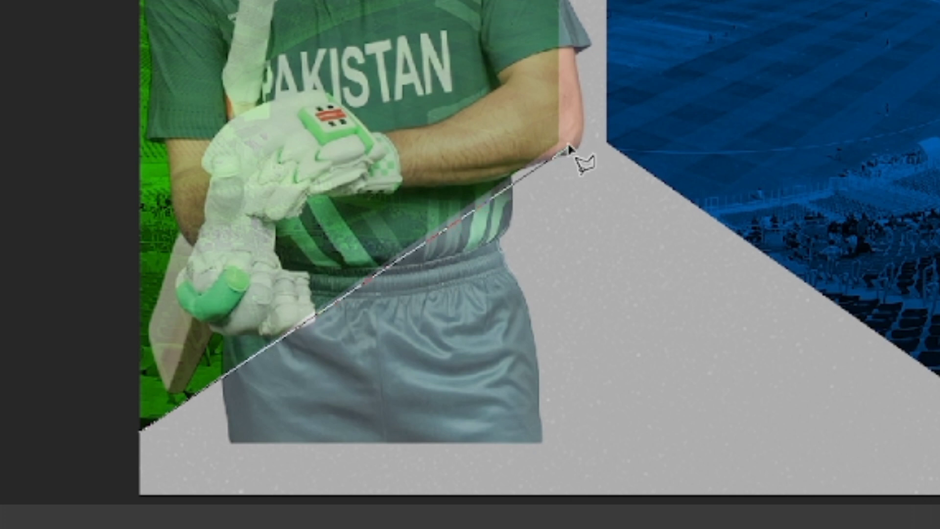
click(509, 181)
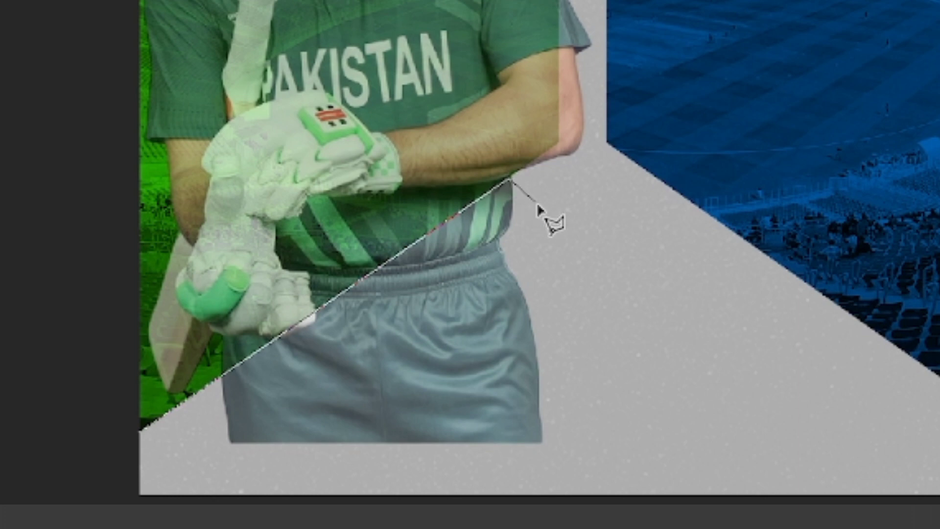
click(624, 442)
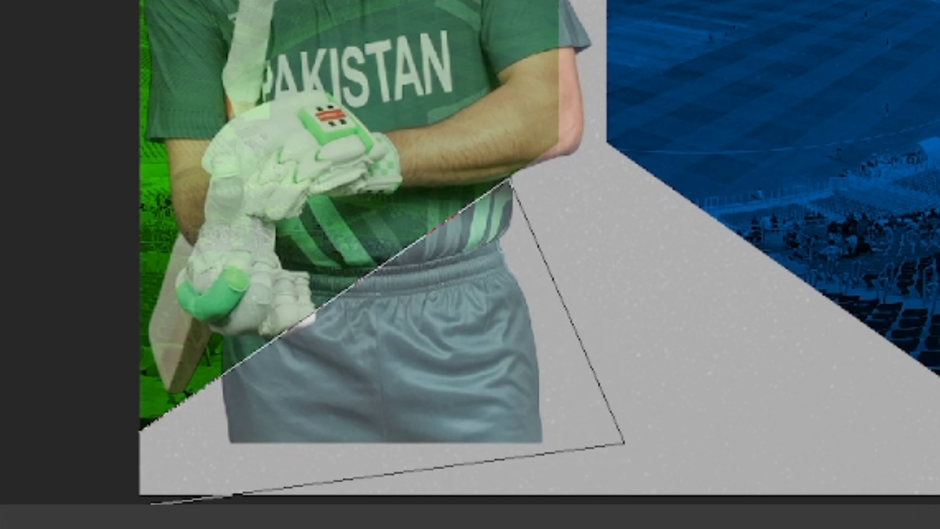
click(150, 503)
click(142, 433)
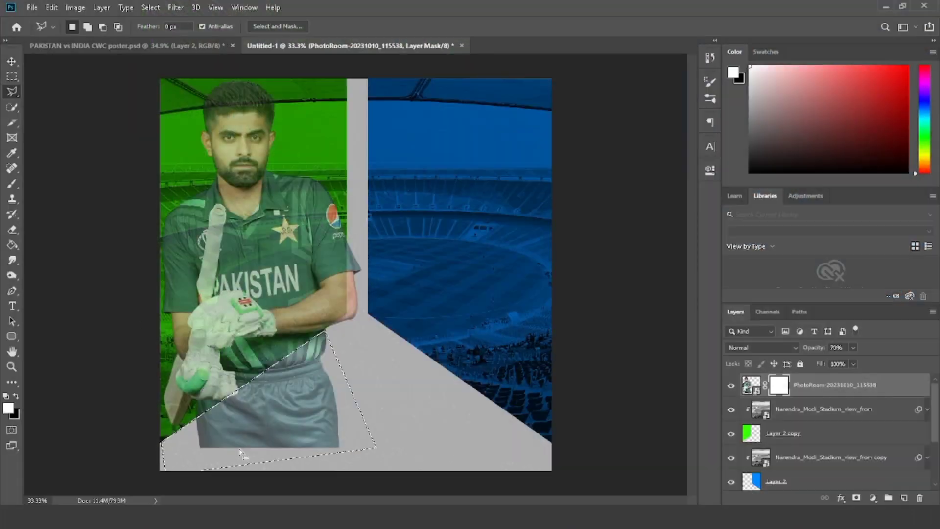
key(Delete)
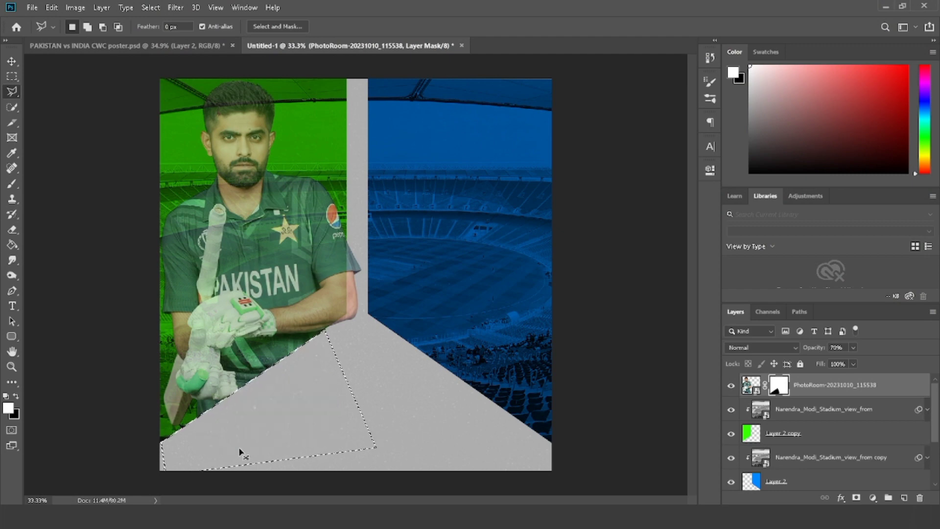
key(ctrl+d)
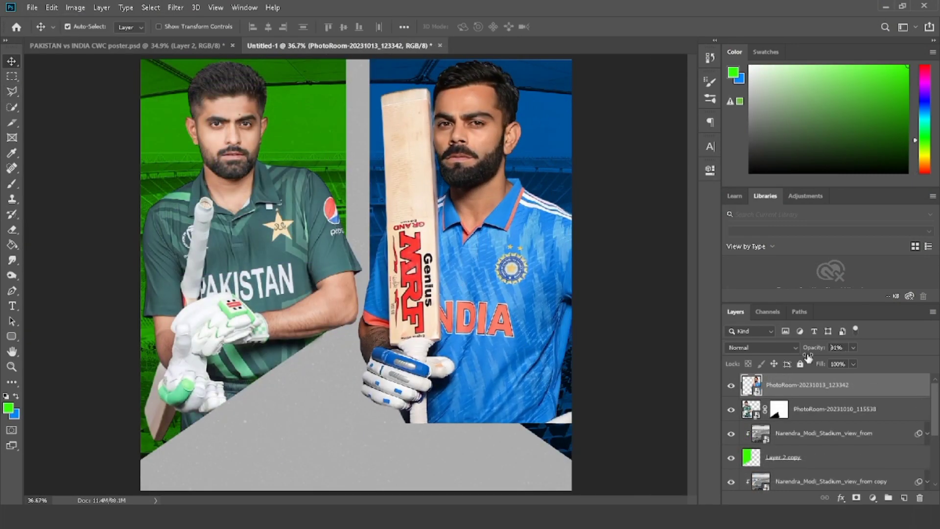
Step: Mask out the India player cutout PhotoRoom-20231013_123342 below the blue panel's diagonal edge, keeping the glove and bat handle
click(573, 463)
click(448, 375)
click(428, 433)
click(396, 421)
click(394, 491)
click(511, 494)
click(572, 462)
key(e)
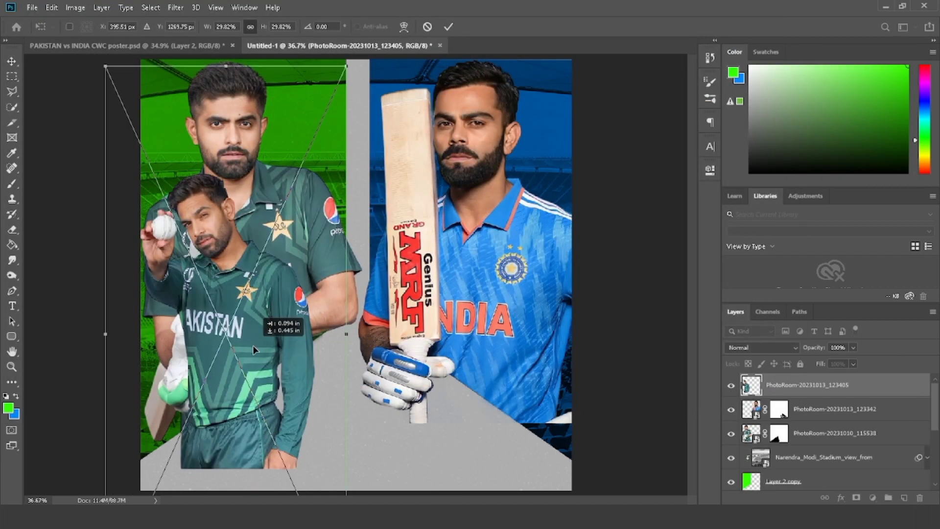
Step: Position the Pakistan bowler cutout PhotoRoom-20231013_123405 over the green side and mask off its part below the panel's diagonal edge
drag(252, 345, 209, 347)
key(Return)
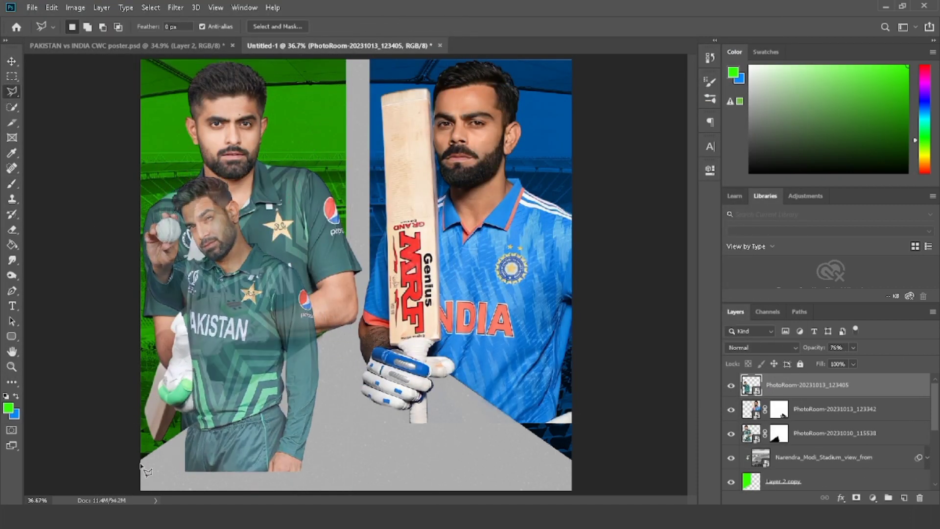
click(135, 462)
click(350, 316)
click(325, 497)
click(135, 462)
key(Delete)
key(Return)
click(855, 497)
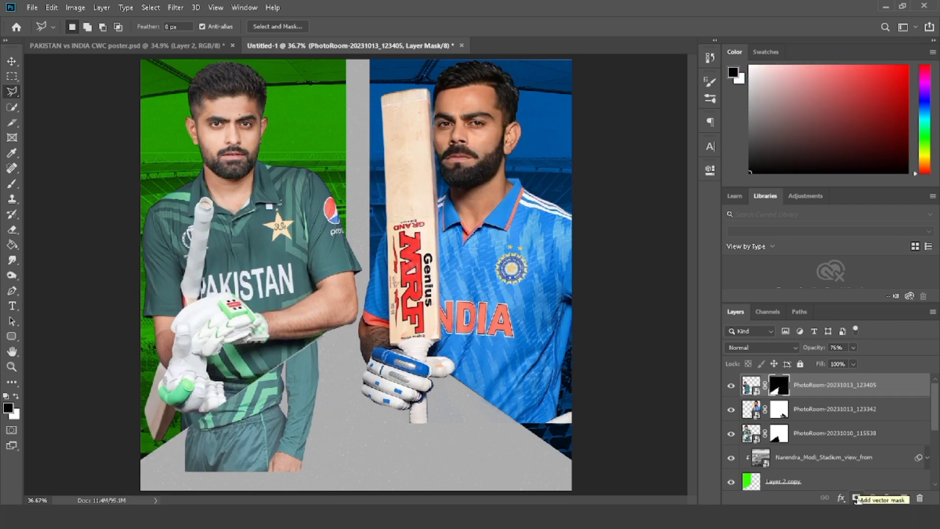
key(ctrl+i)
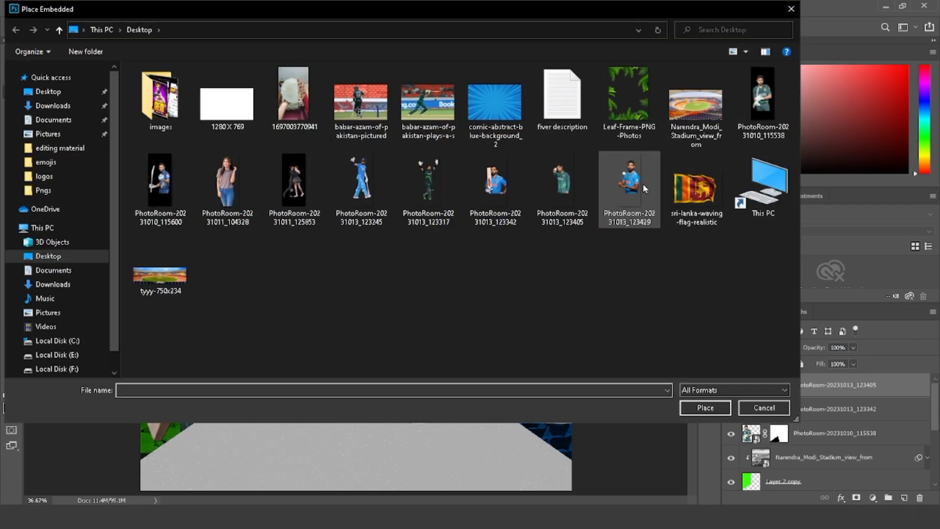
Step: Place PhotoRoom-20231013_123429 over the lower part of the blue side, scale it, and mask off its part below the panel's edge
click(632, 186)
click(761, 404)
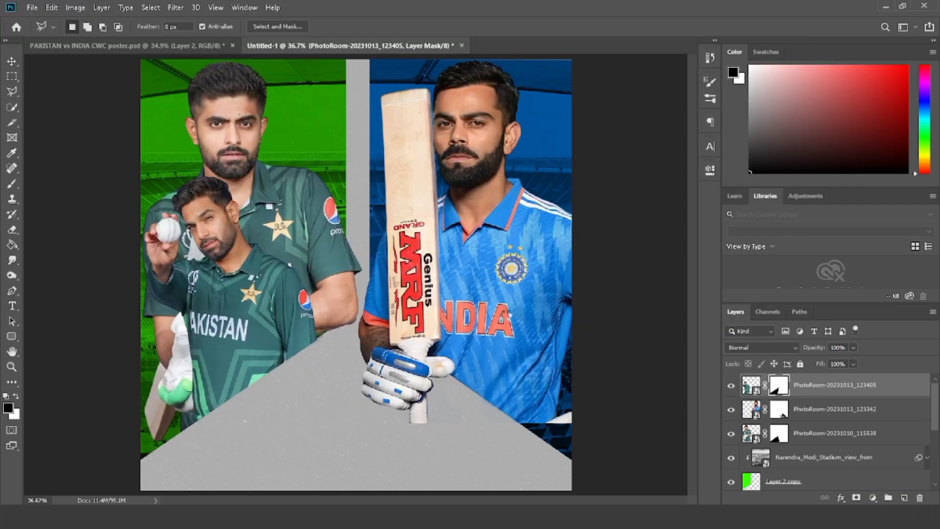
drag(376, 286, 514, 350)
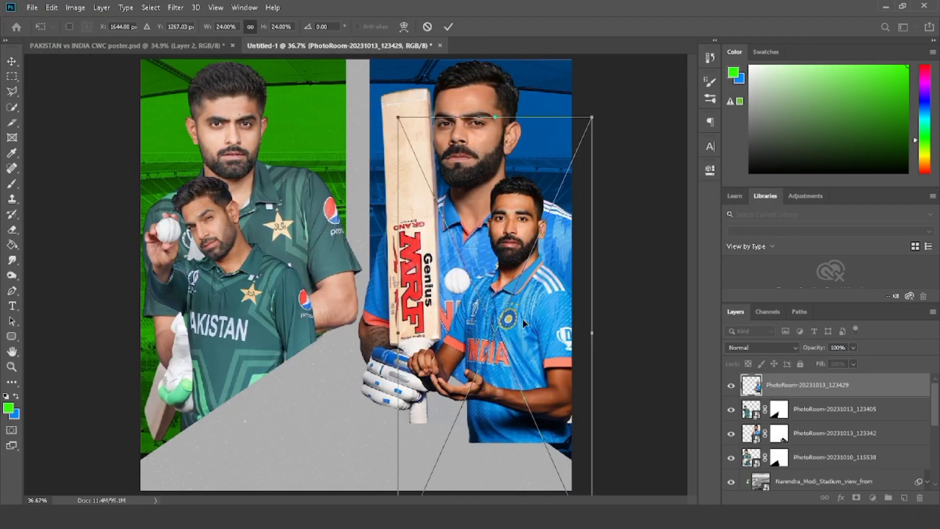
alt+drag(592, 342, 602, 342)
key(Return)
click(855, 497)
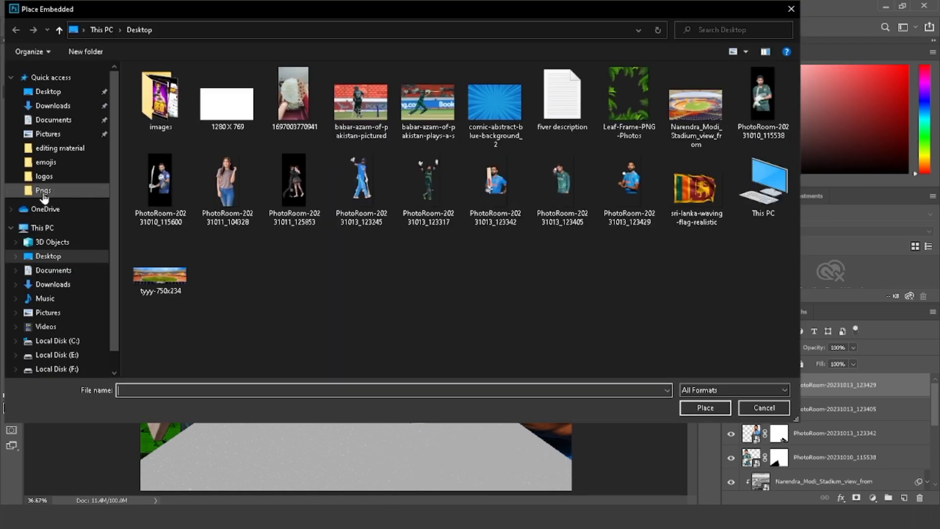
Step: Place the India batsman cutout PhotoRoom-20231013_123245 and scale and position it full-length in front of the blue side's players
double_click(361, 185)
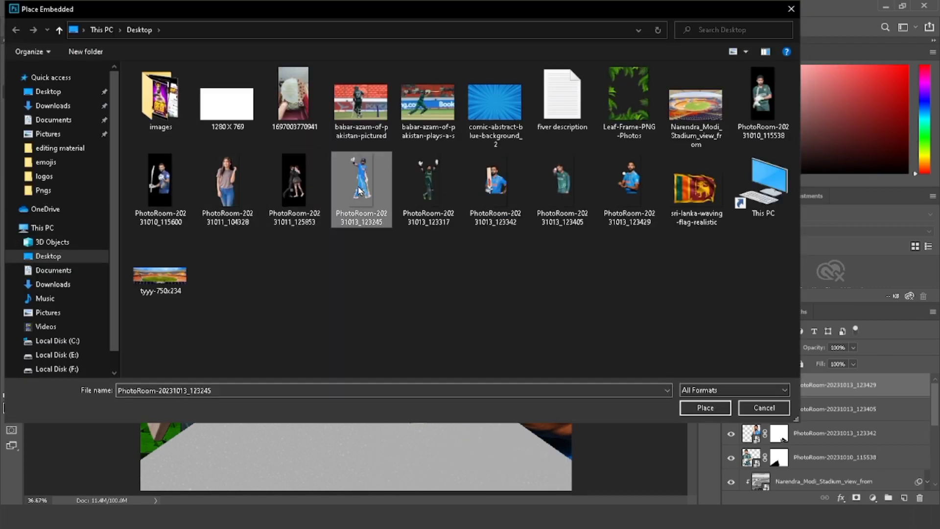
drag(383, 299, 458, 397)
alt+drag(528, 376, 509, 369)
drag(448, 380, 452, 389)
key(Return)
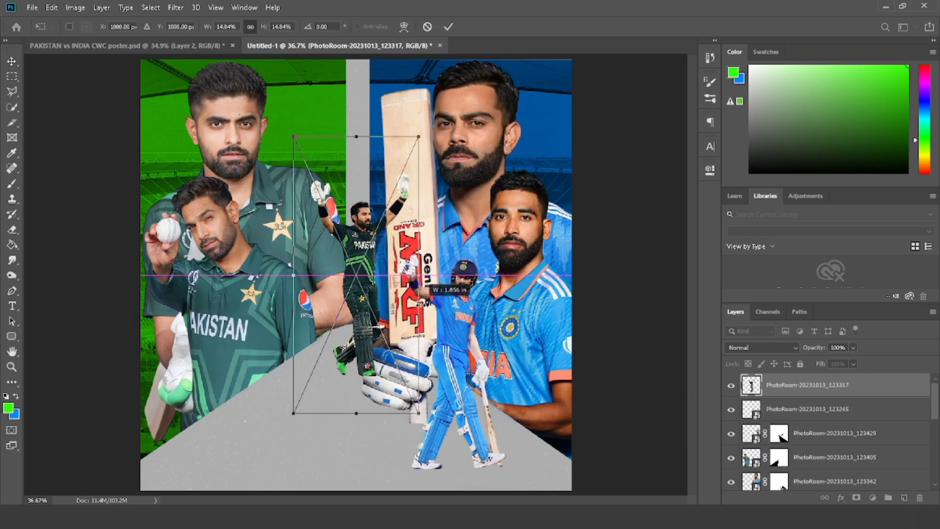
Step: Scale the Pakistan batsman cutout PhotoRoom-20231013_123317 and position it full-length in front of the green side's players
drag(420, 304, 424, 304)
drag(371, 279, 271, 385)
click(448, 27)
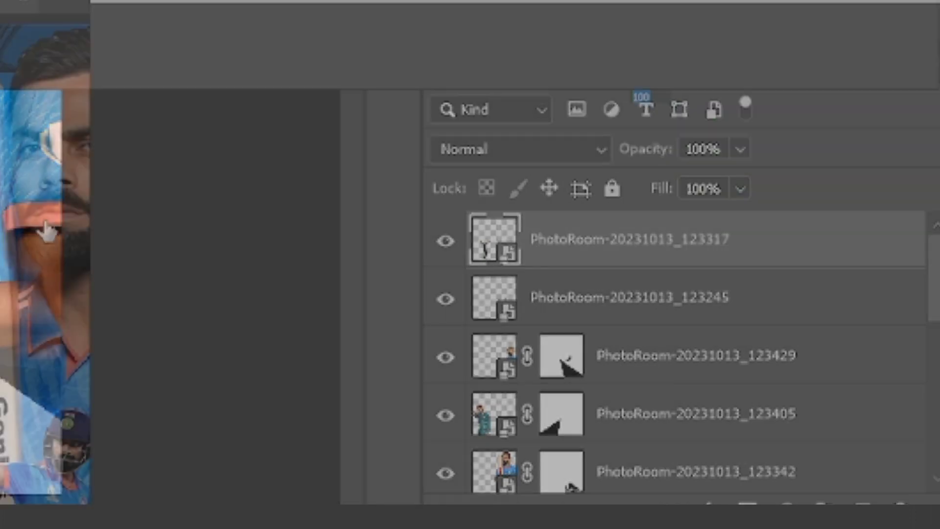
Step: Add a drop shadow to the PhotoRoom-20231013_123317 layer with 100% opacity and bright green colour 0cff00
double_click(822, 253)
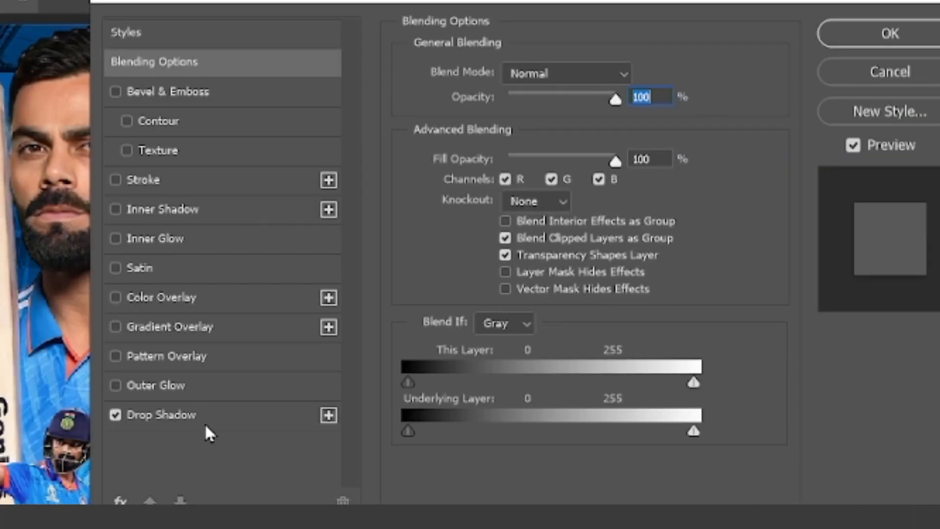
click(205, 422)
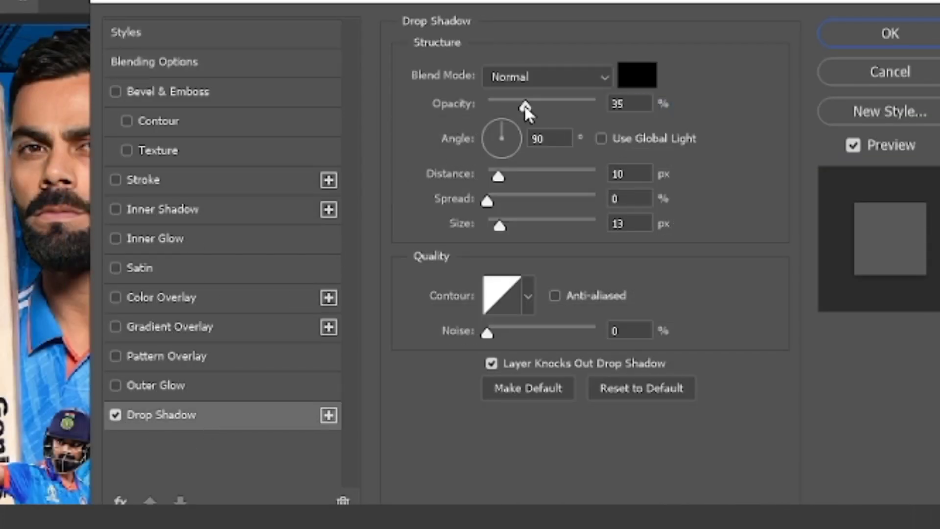
drag(524, 106, 621, 101)
click(571, 76)
click(568, 96)
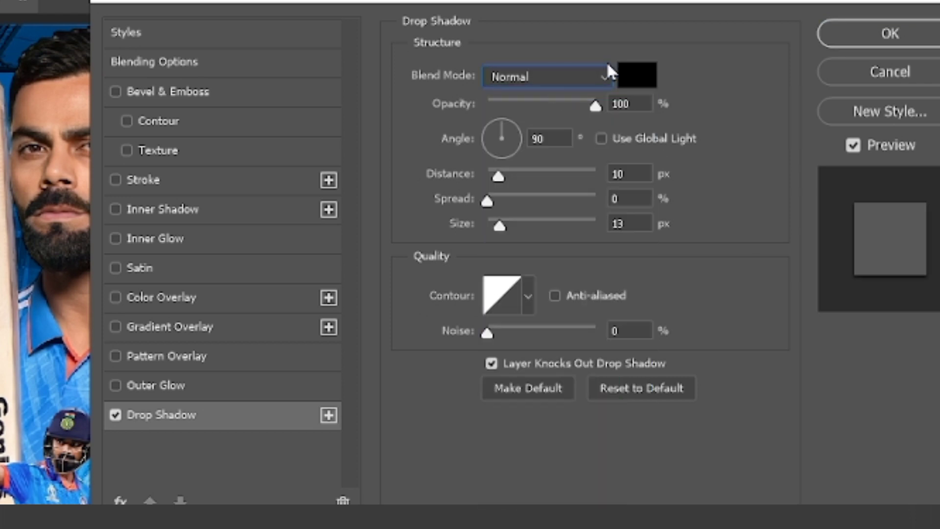
click(624, 77)
click(666, 414)
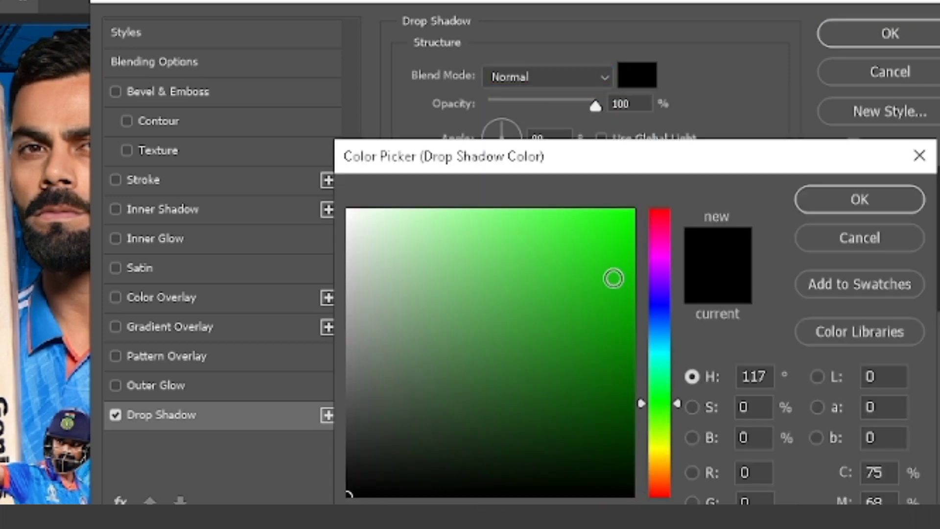
drag(612, 275, 635, 209)
click(859, 199)
Step: Set the green drop shadow to Linear Dodge (Add), size 0 px, angle -90° and distance 7 px
click(508, 68)
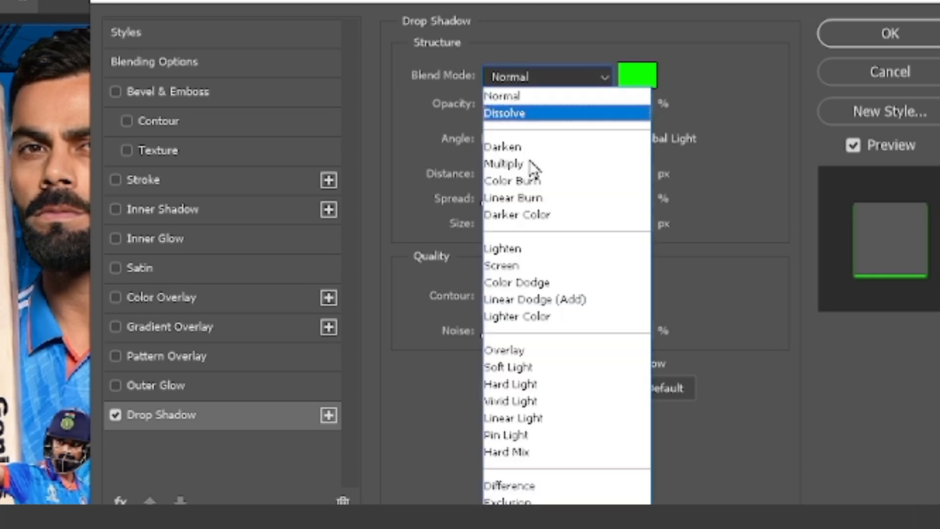
click(550, 299)
drag(500, 227, 487, 226)
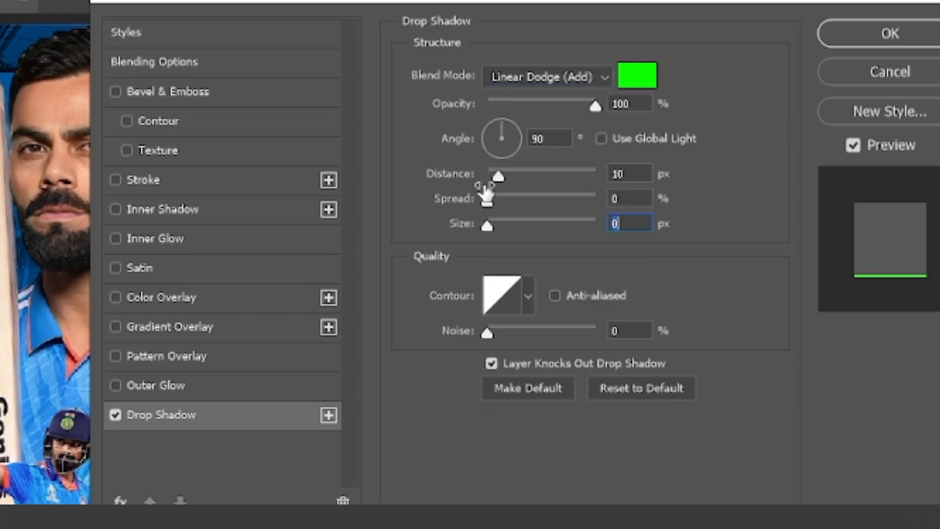
click(535, 139)
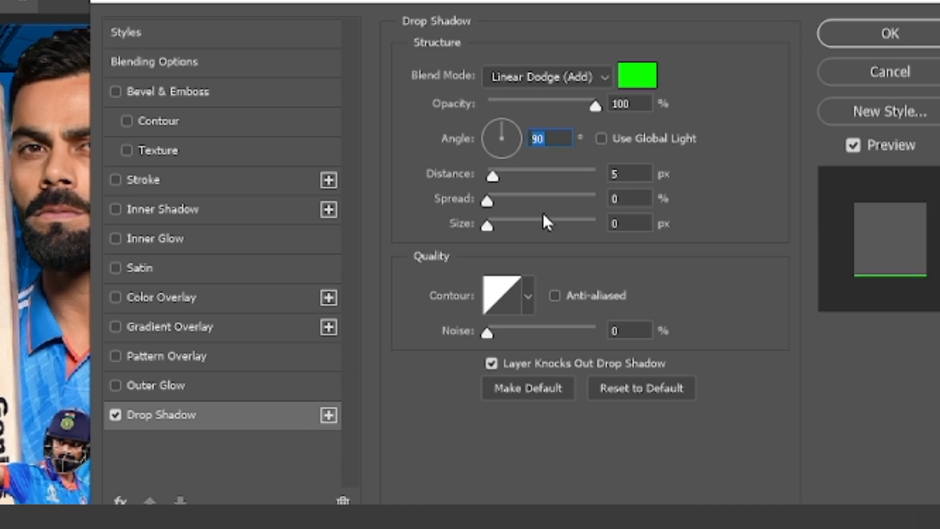
text(-90)
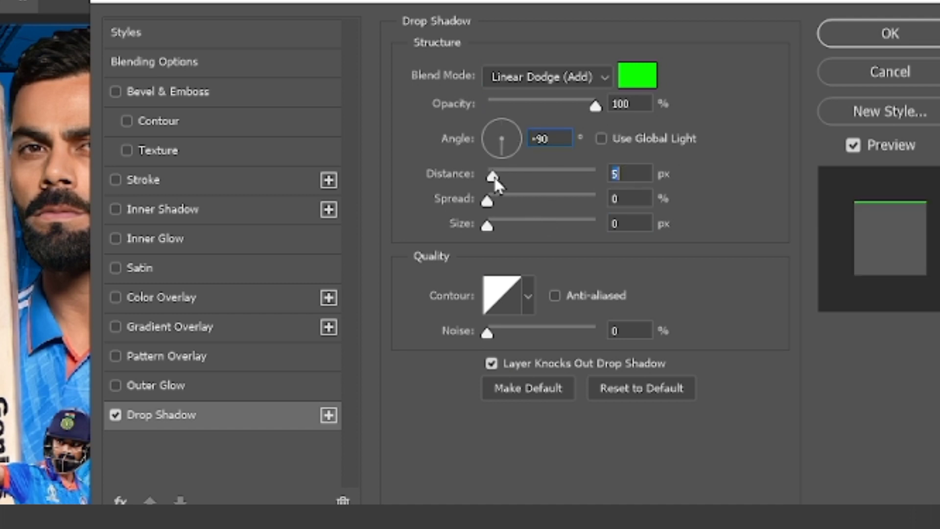
drag(494, 178, 496, 177)
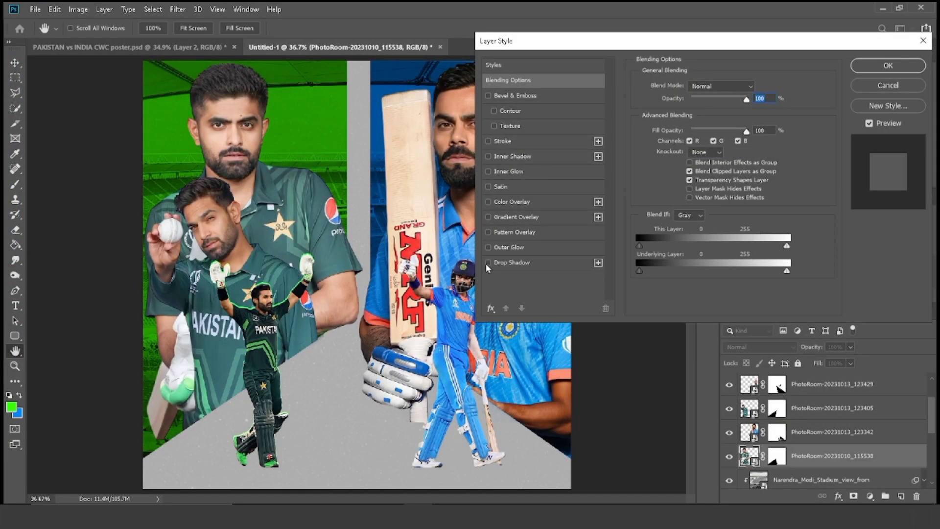
Step: Add the green Linear Dodge (Add) drop shadow to the PhotoRoom-20231010_115538 layer with a distance of 7 px
click(510, 264)
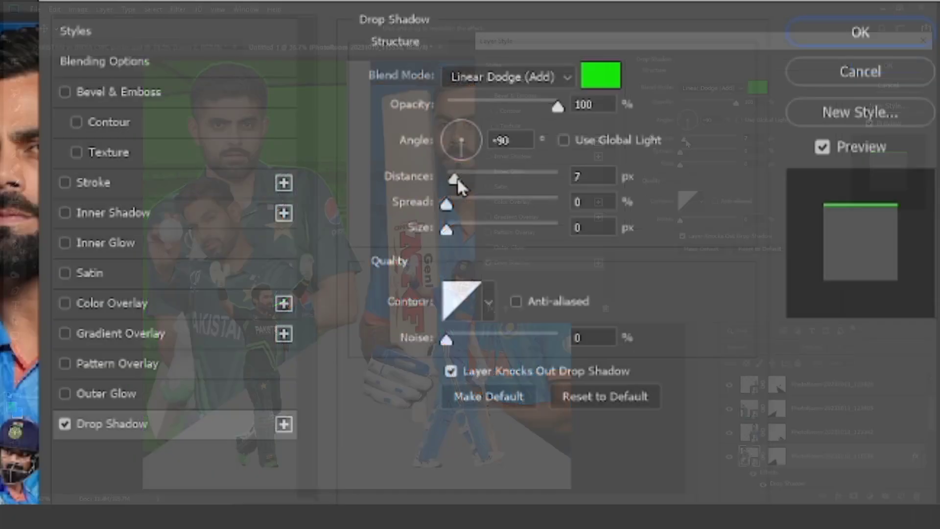
drag(684, 141, 684, 141)
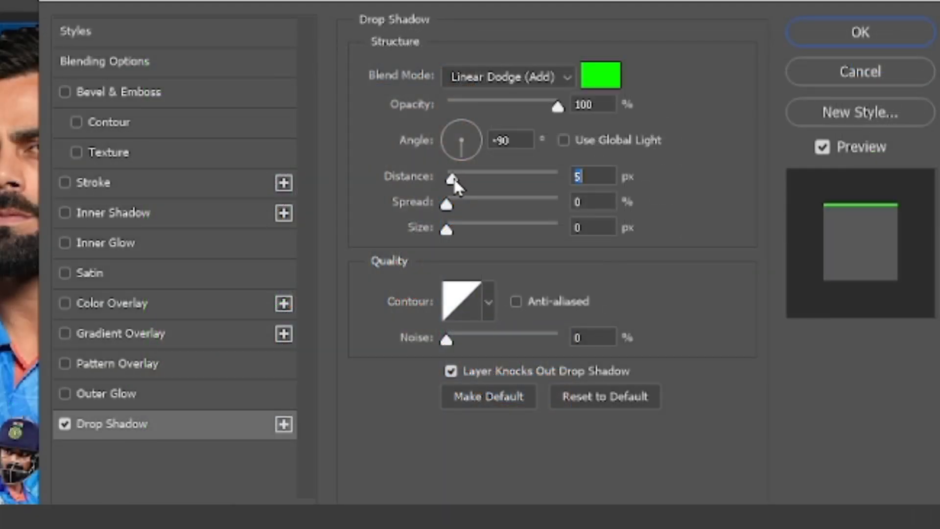
drag(453, 179, 456, 178)
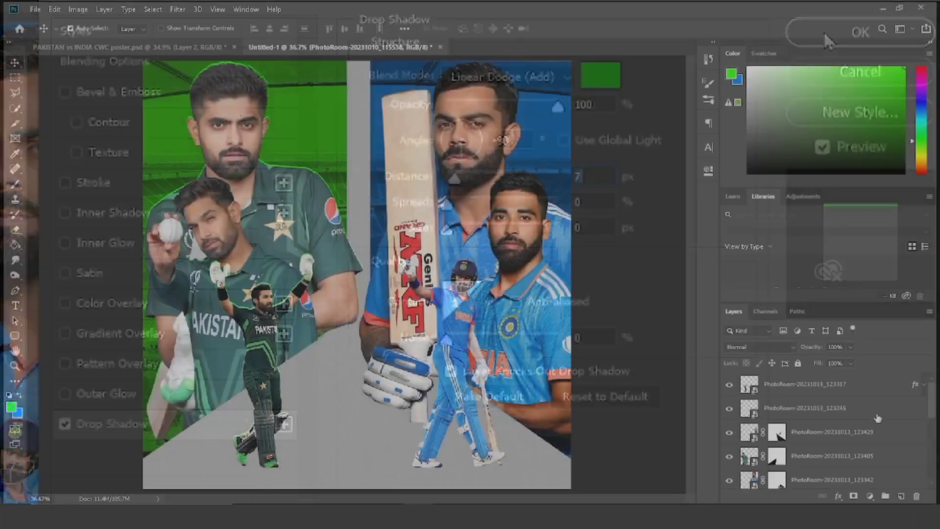
Step: Add a drop shadow to the PhotoRoom-20231013_123245 layer and change its colour to blue 0066ff
double_click(876, 408)
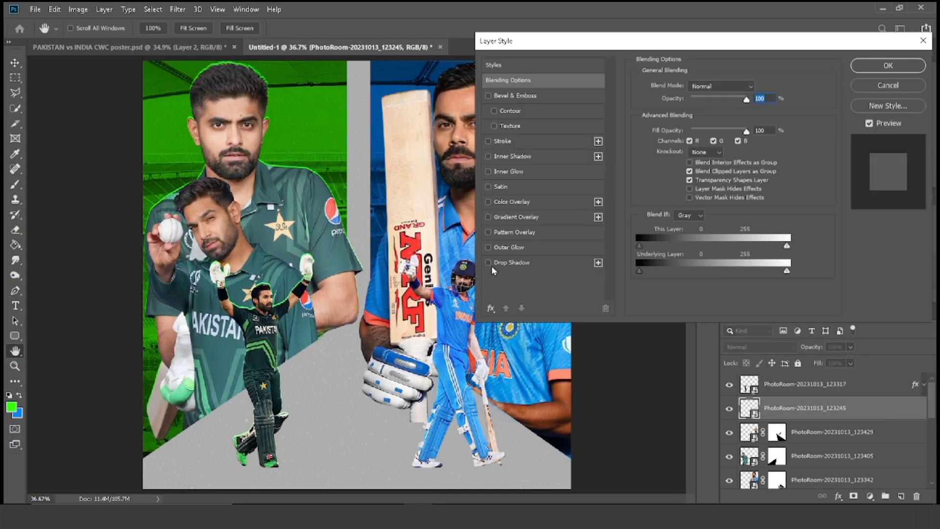
click(492, 263)
click(758, 88)
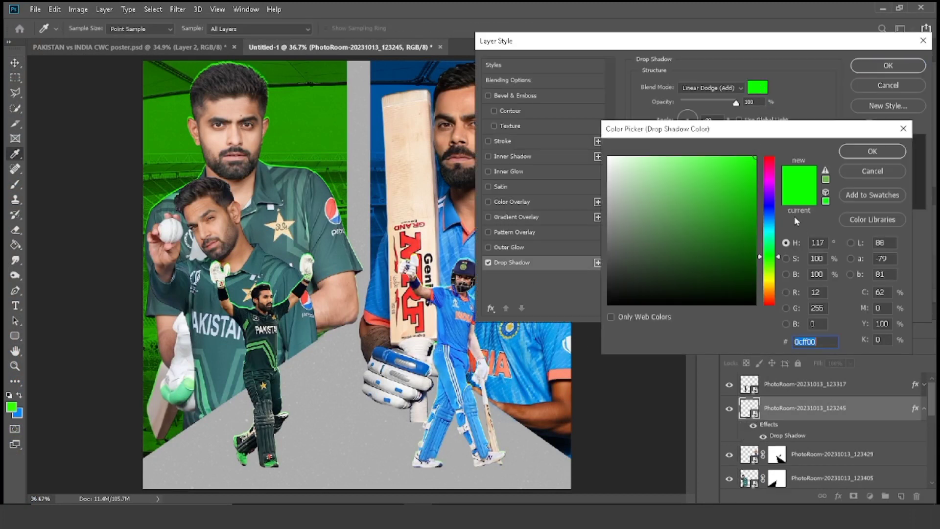
click(773, 215)
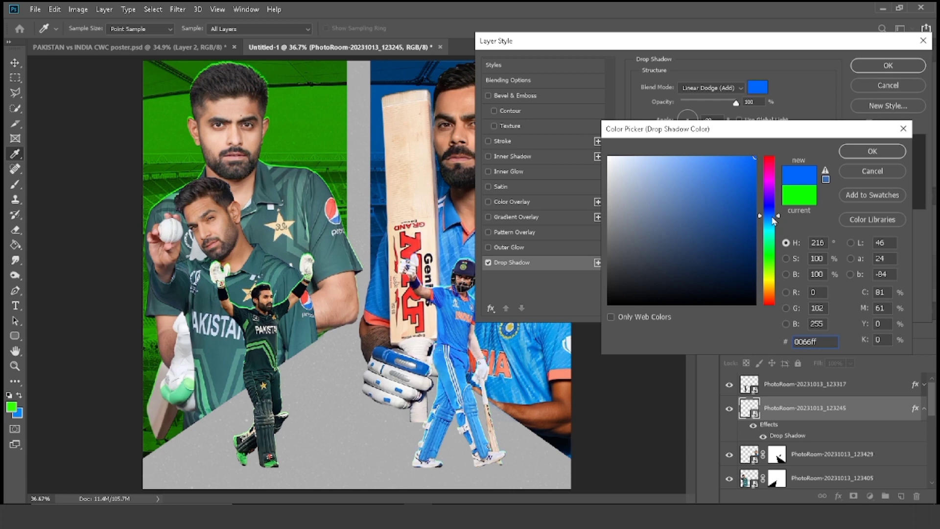
click(872, 151)
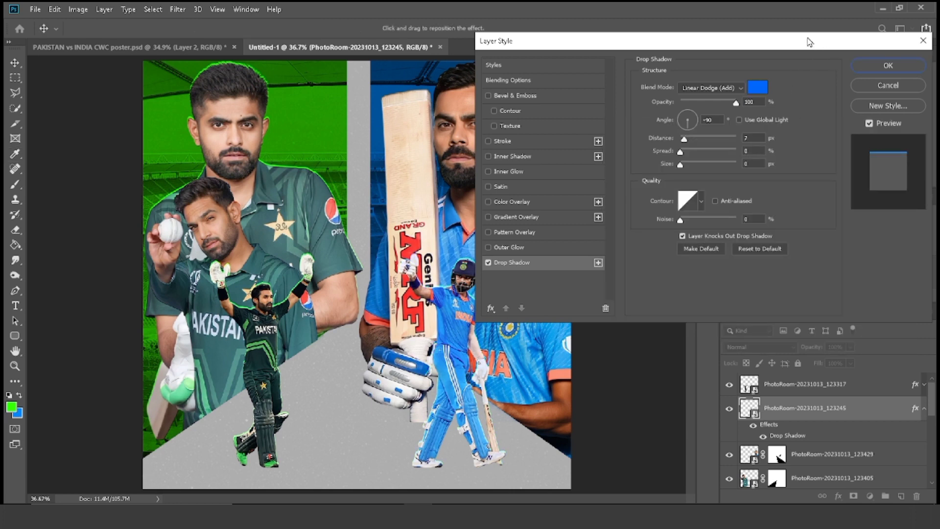
click(871, 64)
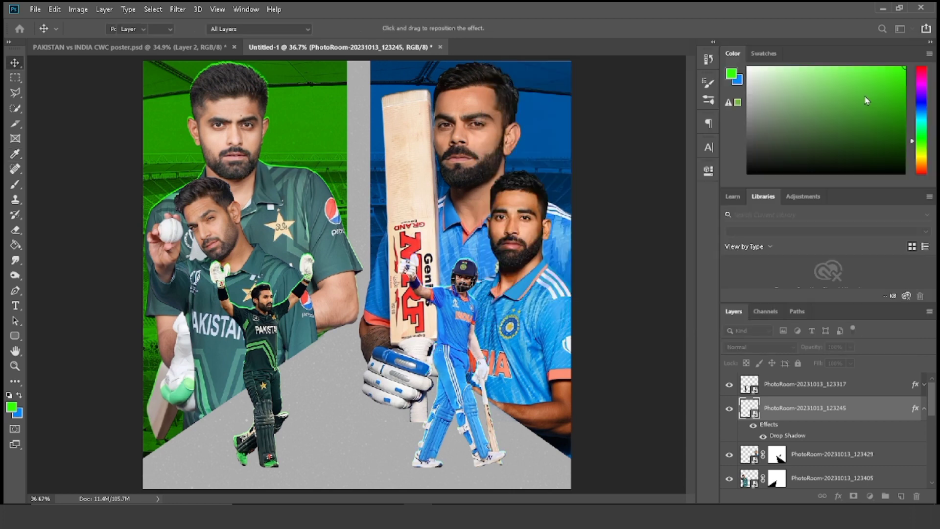
Step: Copy the layer style from PhotoRoom-20231013_123245 and paste it onto the PhotoRoom-20231013_123342 layer
right_click(902, 412)
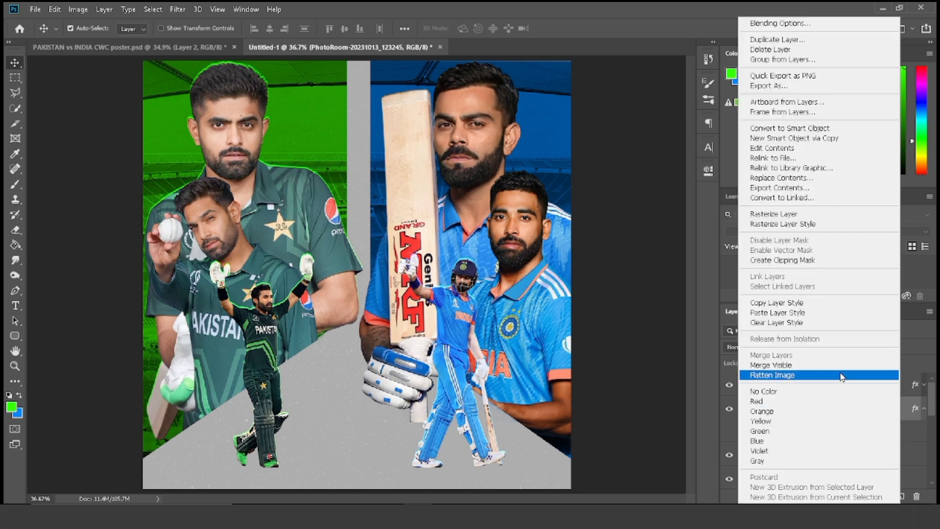
click(815, 301)
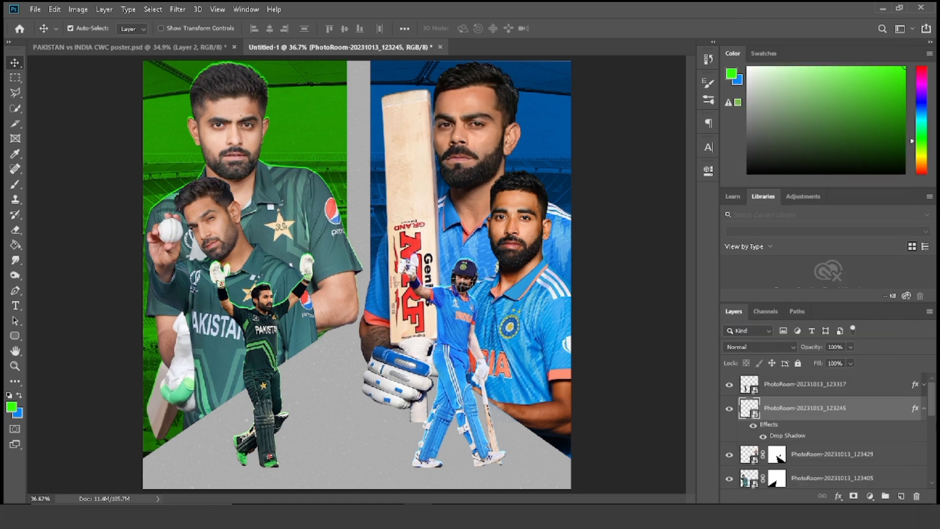
click(924, 409)
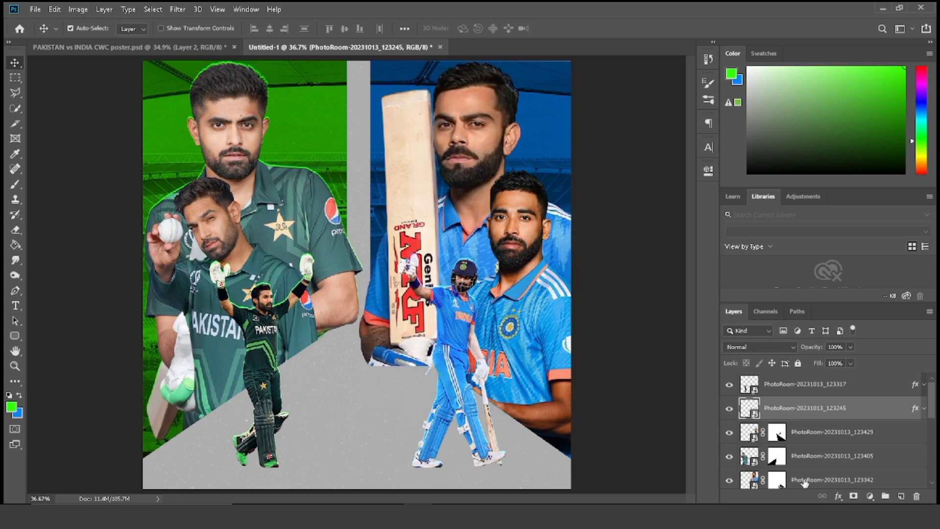
right_click(881, 480)
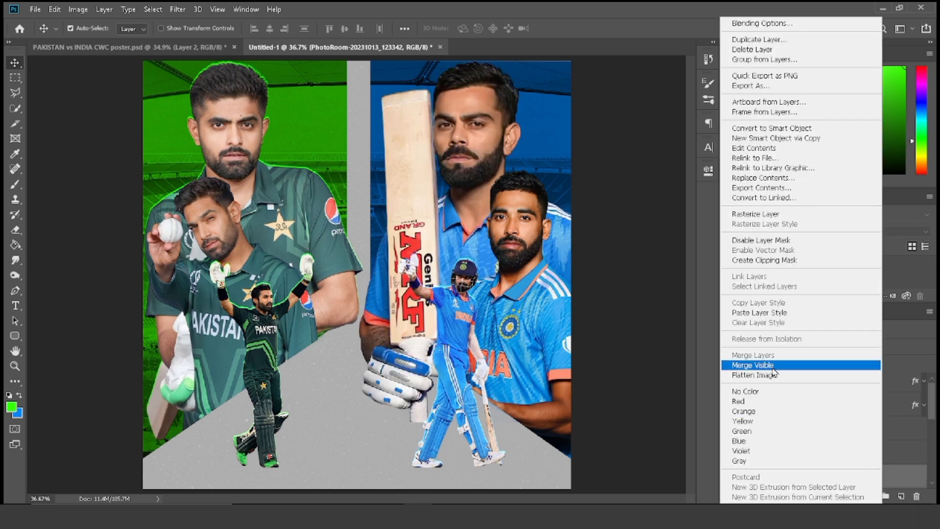
click(777, 313)
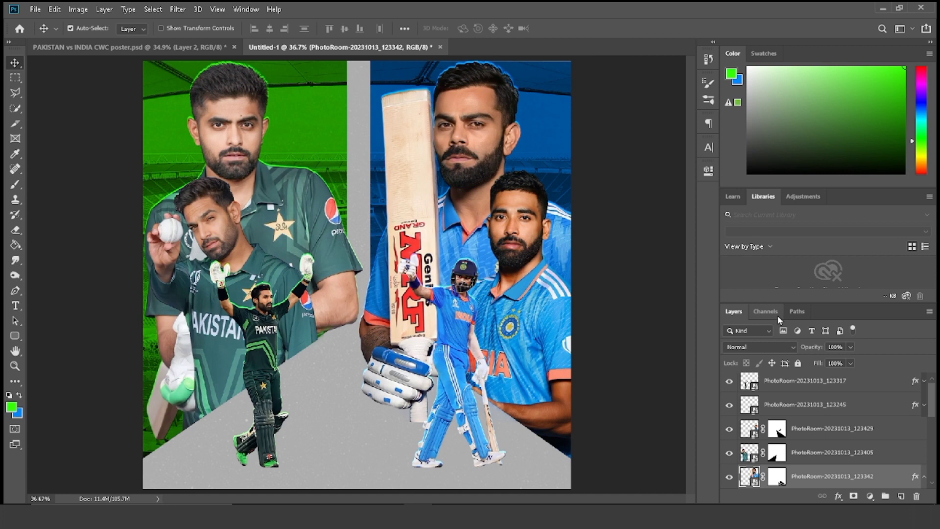
scroll(857, 426, up, 1)
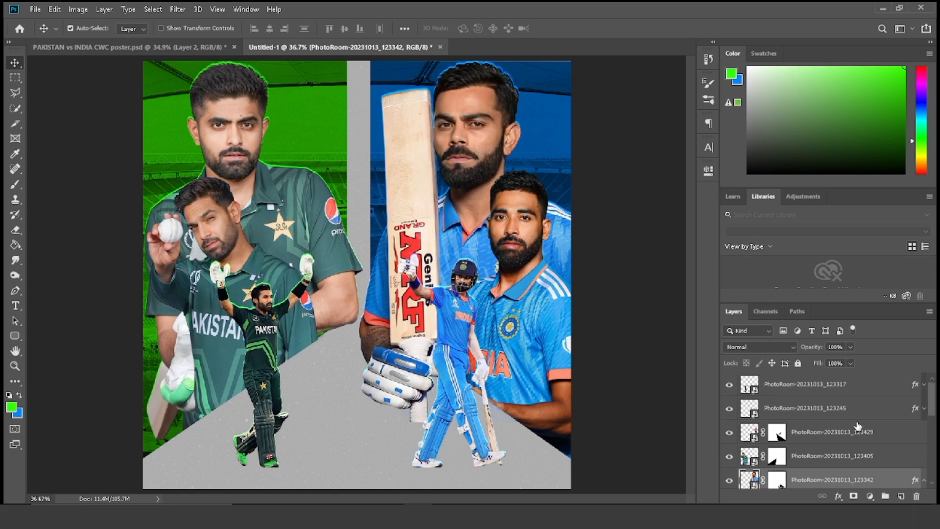
Step: Add a new layer above PhotoRoom-20231013_123429 and set up a flattened soft black brush at 400 px and 39% opacity
click(861, 433)
click(901, 496)
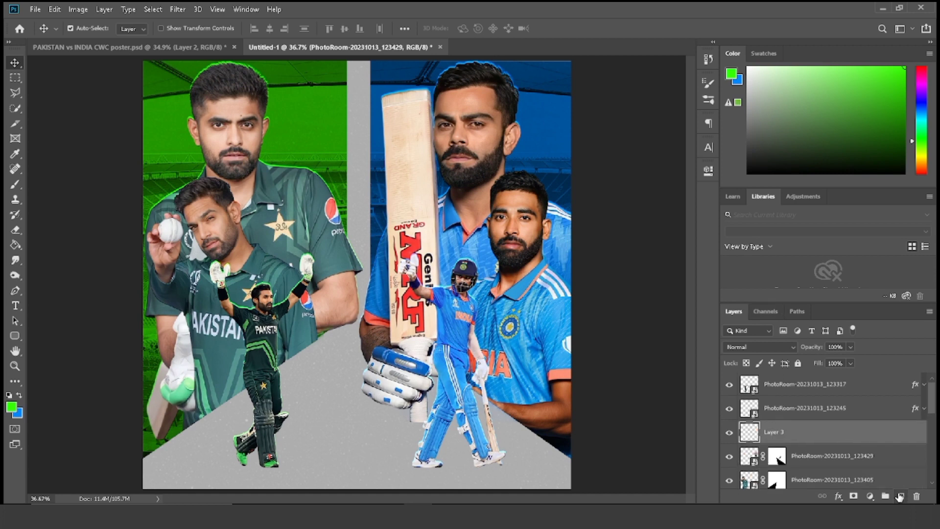
click(20, 186)
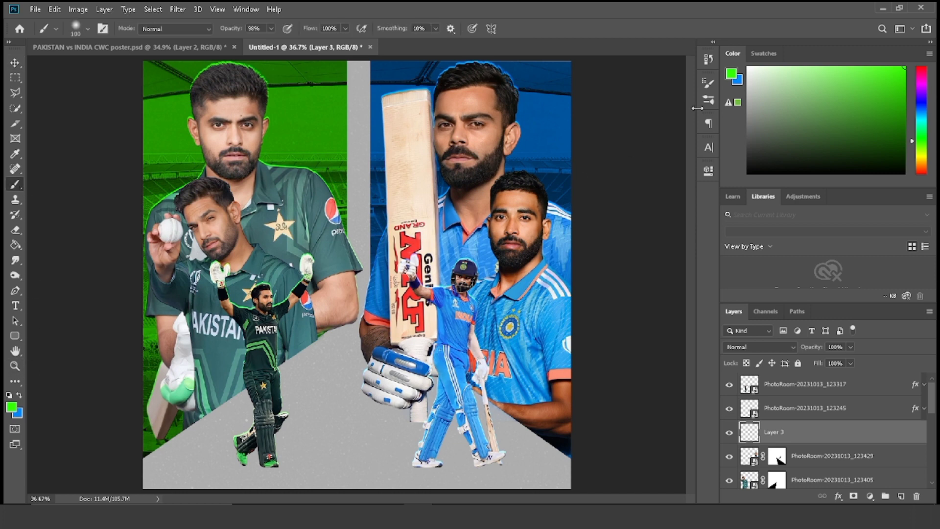
right_click(381, 425)
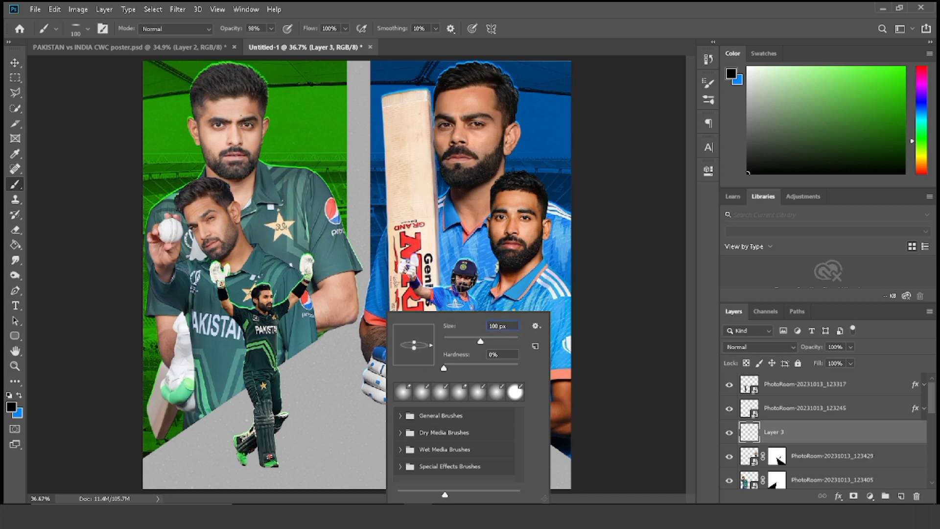
text(400)
key(Return)
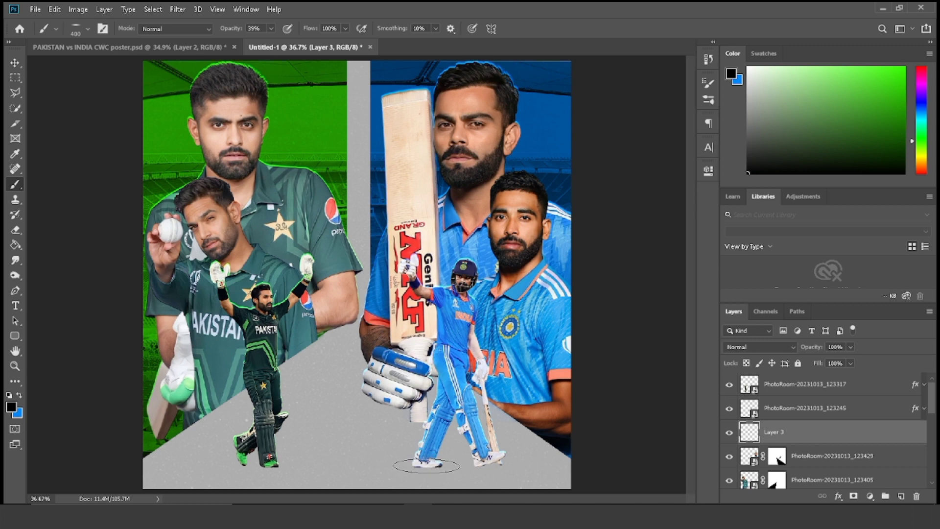
Step: Paint soft black ground shadows beneath the feet of the two small batsmen
click(426, 466)
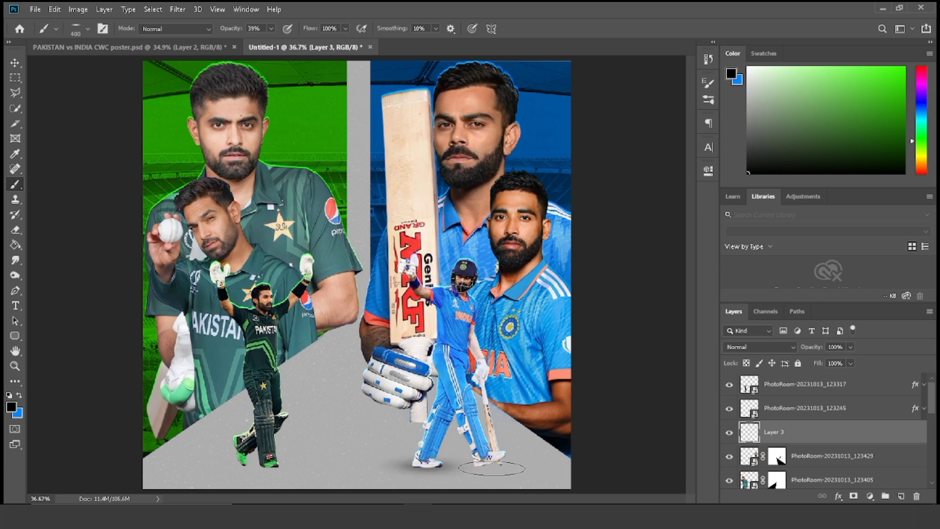
click(491, 466)
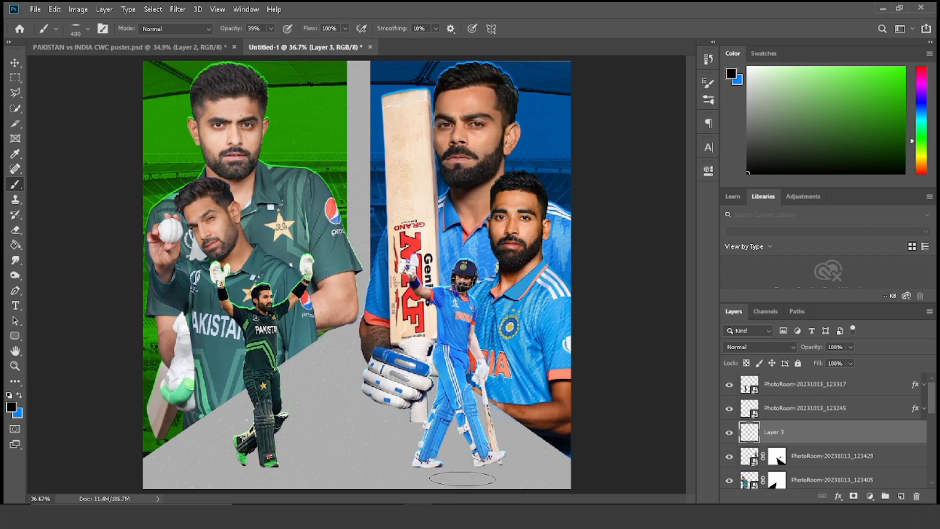
click(426, 469)
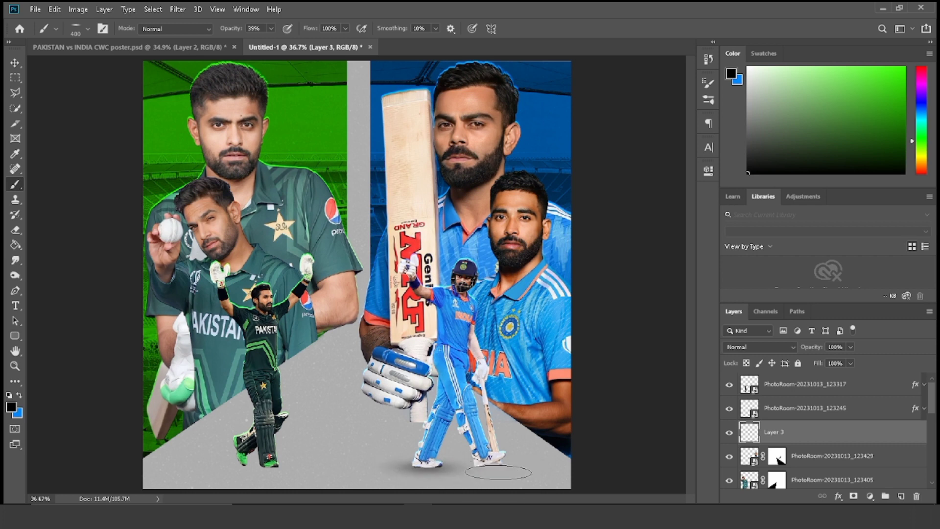
click(493, 468)
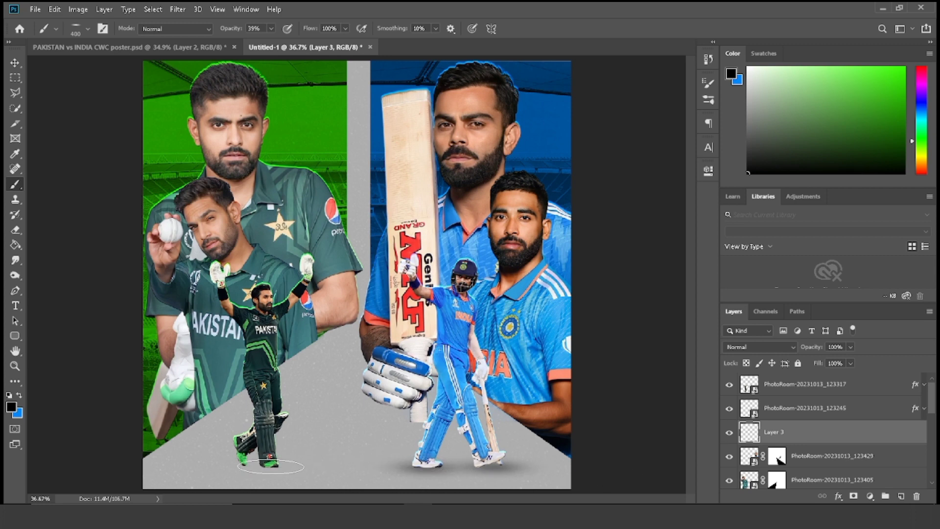
click(268, 466)
click(257, 467)
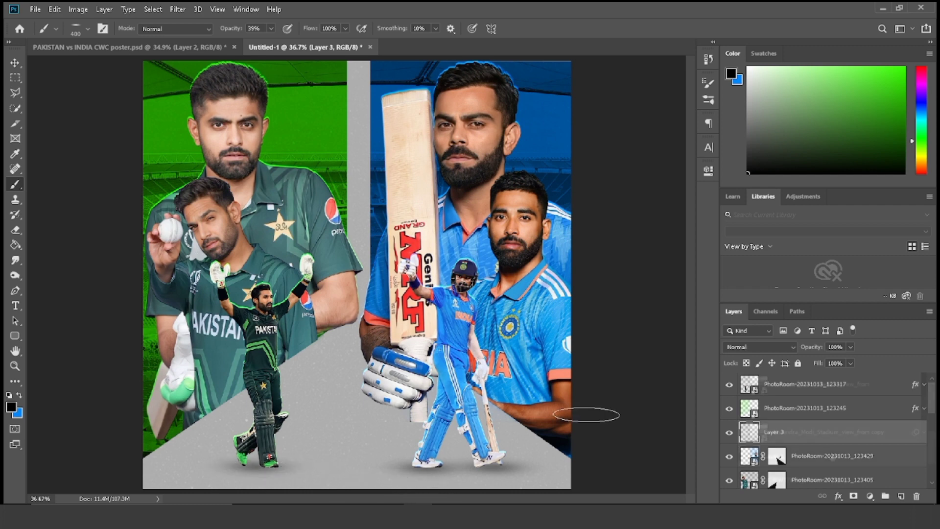
Step: Copy the blue panel layer above PhotoRoom-20231013_123429, set it to Normal blending and hide it with an inverted black layer mask
mouse_move(827, 453)
mouse_down()
mouse_move(818, 364)
mouse_move(828, 459)
mouse_move(823, 400)
mouse_move(823, 414)
mouse_up()
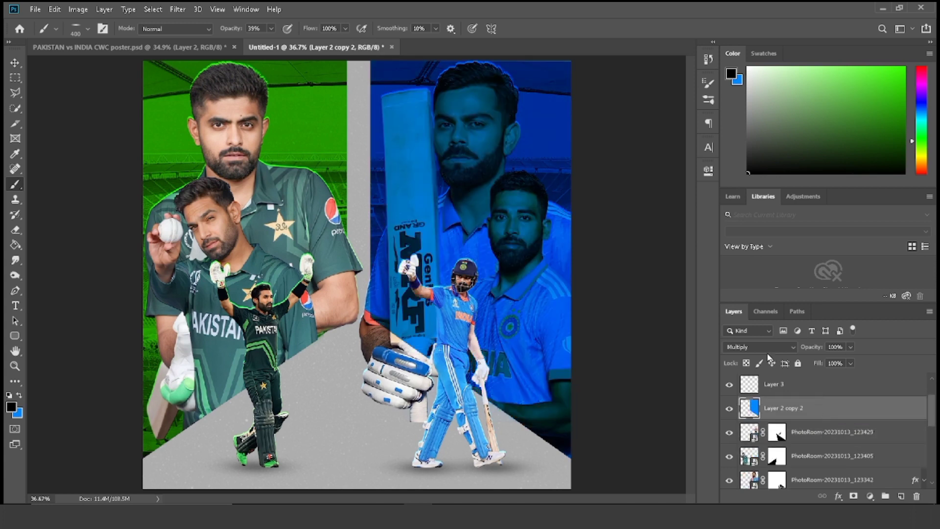
click(767, 347)
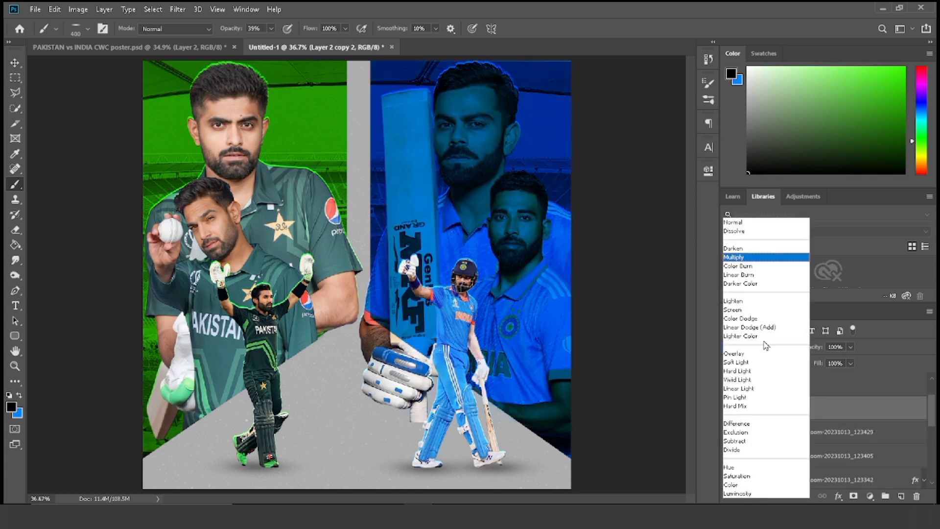
click(757, 223)
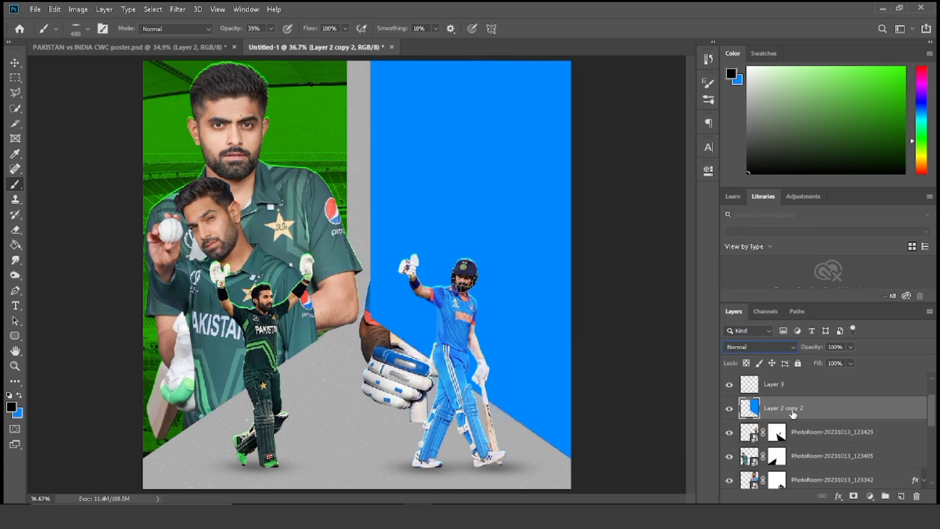
click(854, 496)
key(ctrl+i)
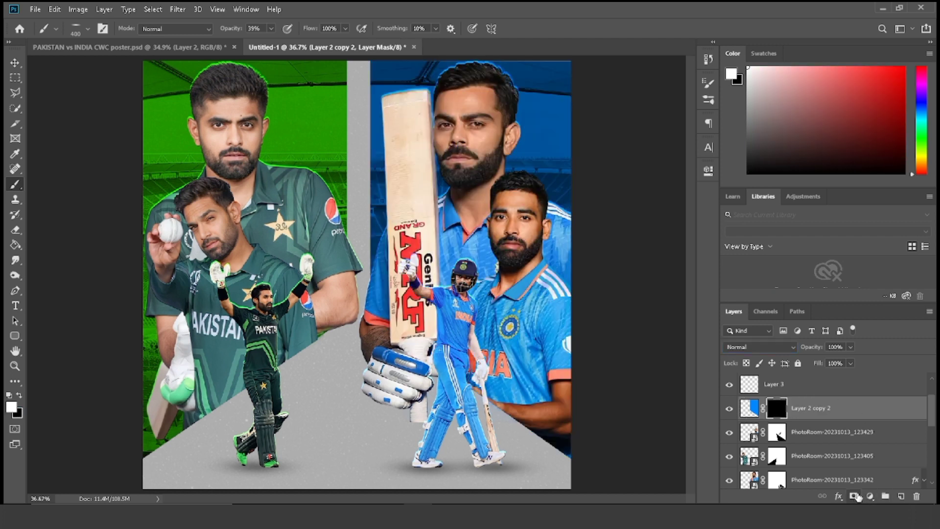
Step: Paint the blue and green panel copies' masks white with a soft 600 px brush to fade colour over the large players' lower bodies
right_click(480, 372)
click(449, 393)
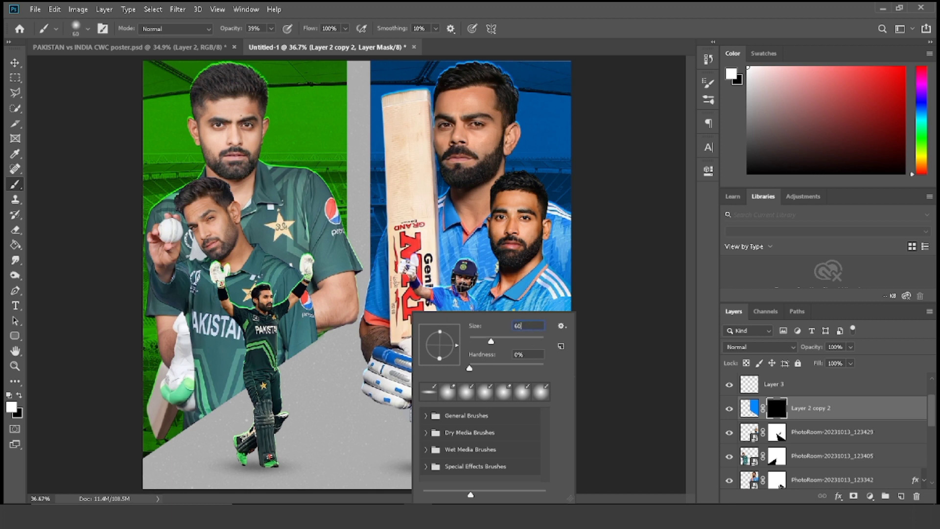
key(Return)
drag(487, 358, 627, 483)
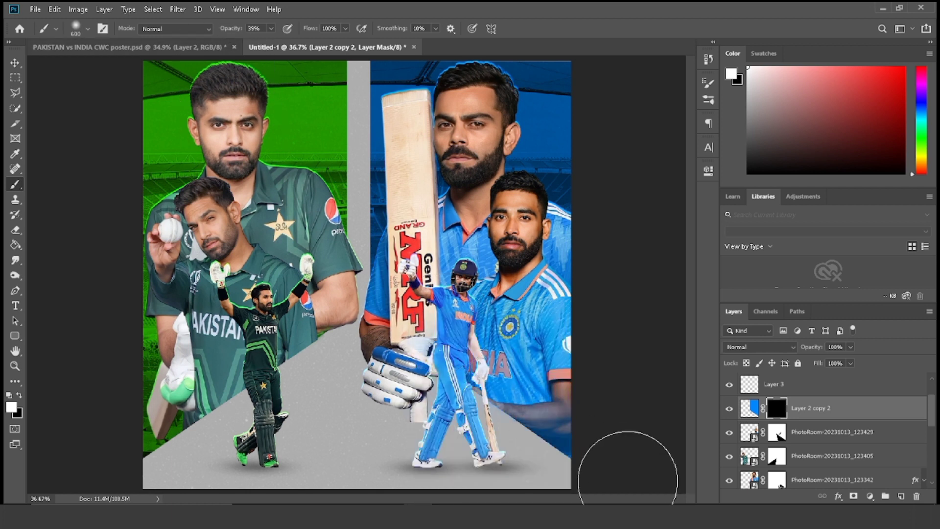
mouse_move(475, 426)
mouse_down()
mouse_move(536, 483)
mouse_move(543, 488)
mouse_move(486, 438)
mouse_move(562, 492)
mouse_move(536, 485)
mouse_up()
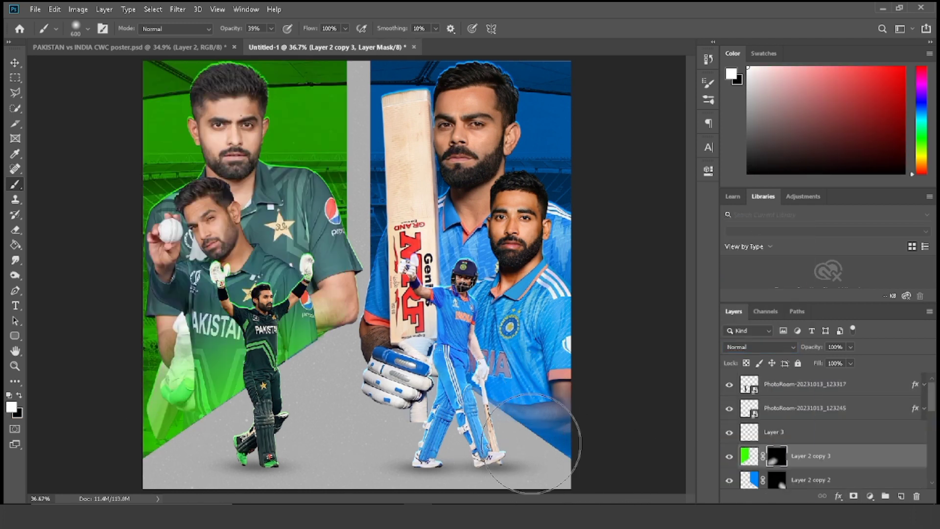
Step: Paint a soft black shadow on the new layer above PhotoRoom-20231013_123342 with a 600 px brush at 33% opacity
key(e)
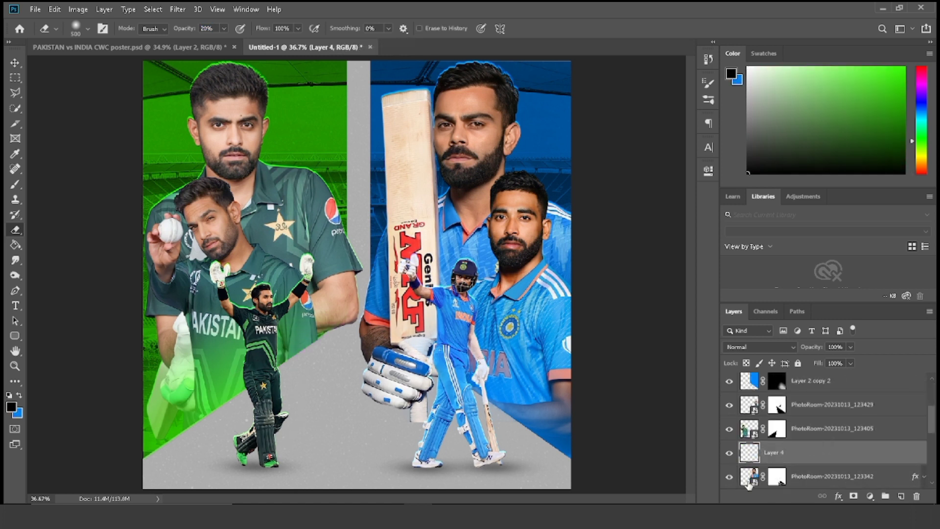
click(729, 452)
click(15, 184)
key(3)
key(3)
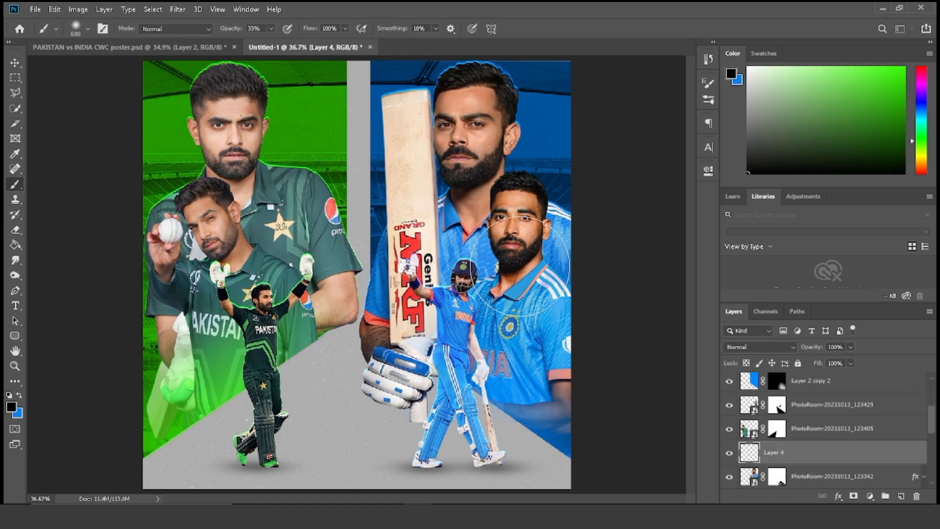
click(516, 268)
Step: Set the brush opacity to 20% and paint a soft black shadow on a new layer above PhotoRoom-20231010_115538
key(2)
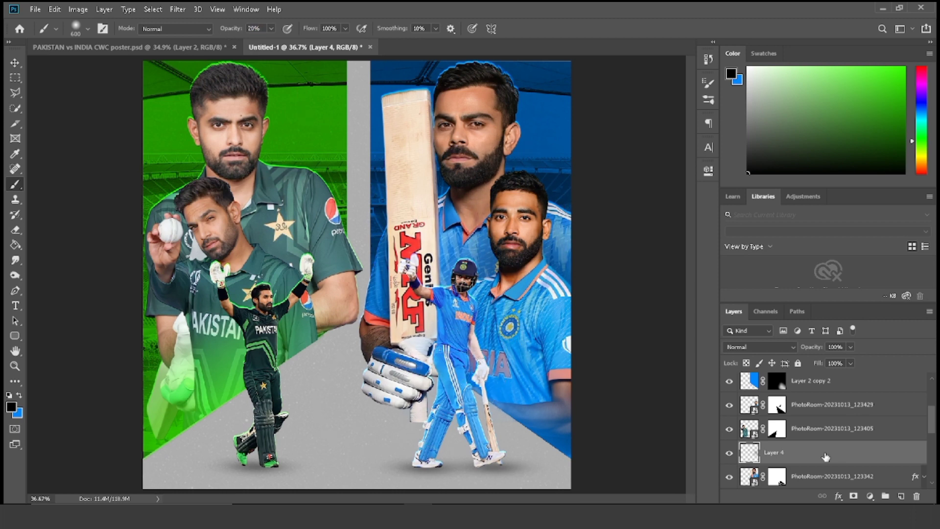
scroll(825, 455, down, 2)
click(729, 453)
click(729, 453)
click(807, 452)
key(ctrl+shift+alt+n)
click(204, 252)
Step: Add a new layer beneath PhotoRoom-20231013_123245 and paint soft black shadows behind the small Indian batsman
scroll(812, 431, up, 4)
click(807, 433)
key(ctrl+shift+alt+n)
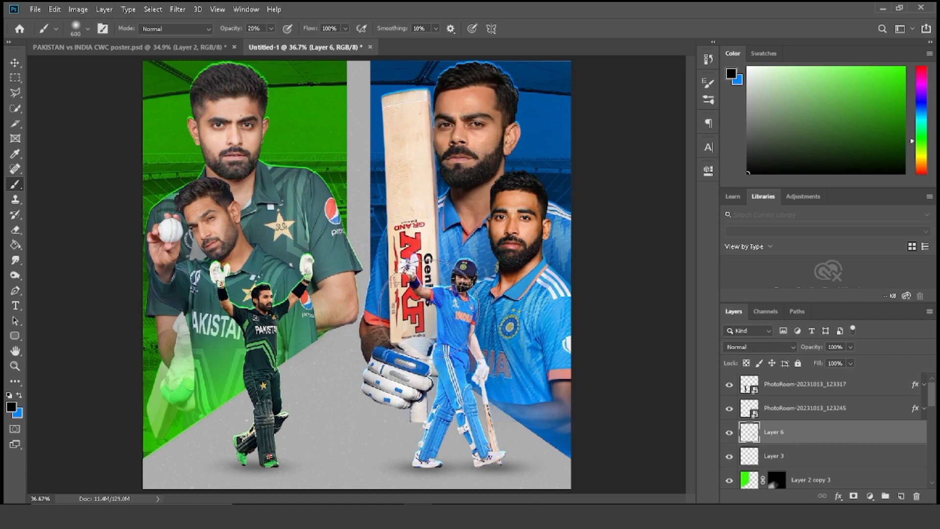
right_click(436, 310)
drag(464, 331, 467, 339)
click(426, 289)
right_click(405, 270)
click(431, 286)
Step: Add another layer and paint soft black shadows behind the small Pakistani batsman's arms and body
click(900, 496)
right_click(269, 295)
click(298, 281)
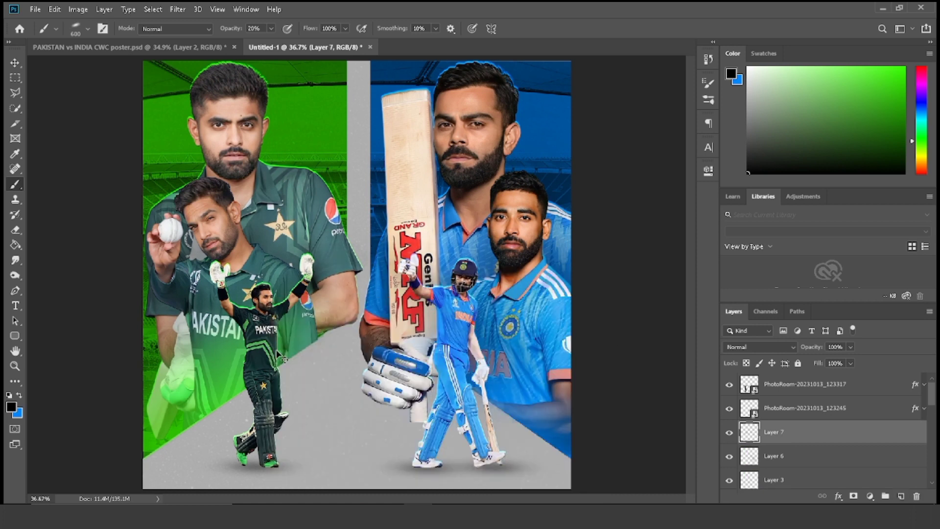
key(ctrl+z)
click(291, 284)
right_click(257, 308)
drag(297, 354, 273, 374)
click(235, 338)
Step: Add a new layer beneath PhotoRoom-20231010_115538, draw a circular selection on the green panel and fill it with bright green
scroll(838, 443, down, 3)
click(857, 447)
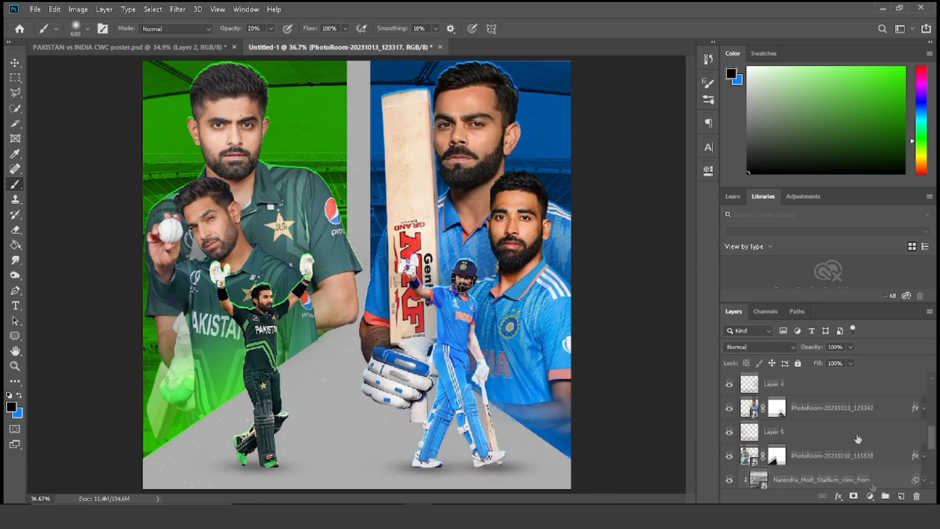
ctrl+click(901, 496)
right_click(14, 78)
click(49, 87)
drag(299, 100, 341, 142)
click(11, 406)
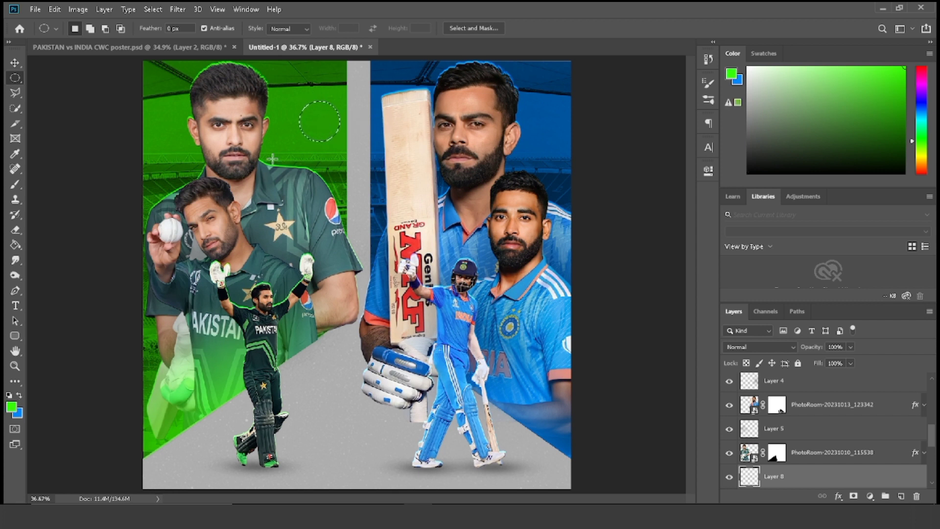
key(g)
click(319, 122)
Step: Enlarge the green circle to about 463.5% and position it behind the Pakistani players
key(ctrl+t)
drag(348, 152, 397, 200)
drag(329, 122, 248, 215)
drag(315, 226, 347, 231)
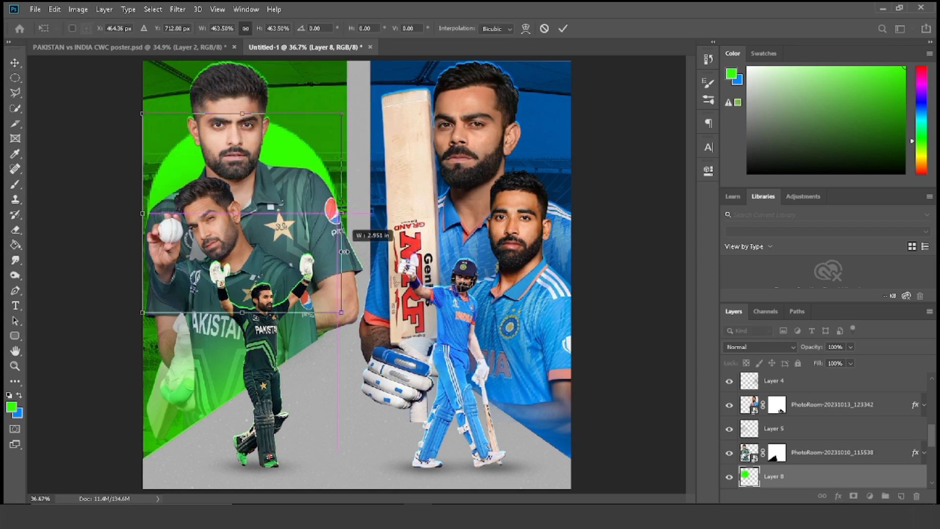
drag(303, 199, 307, 198)
click(562, 29)
Step: Set the green circle's blend mode to Overlay, scale it to 91.22% and reposition it behind the players
click(756, 346)
click(749, 349)
key(ctrl+t)
drag(346, 118, 327, 137)
drag(294, 217, 304, 207)
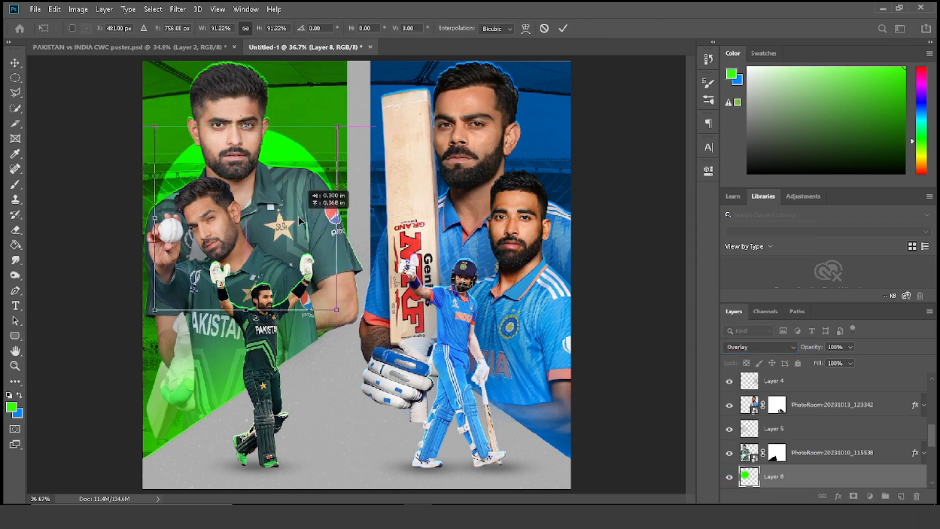
key(Return)
Step: Lower the green circle's opacity to 29% and nudge it slightly up and to the left
drag(816, 348, 780, 359)
key(ctrl+t)
drag(266, 198, 259, 192)
key(Return)
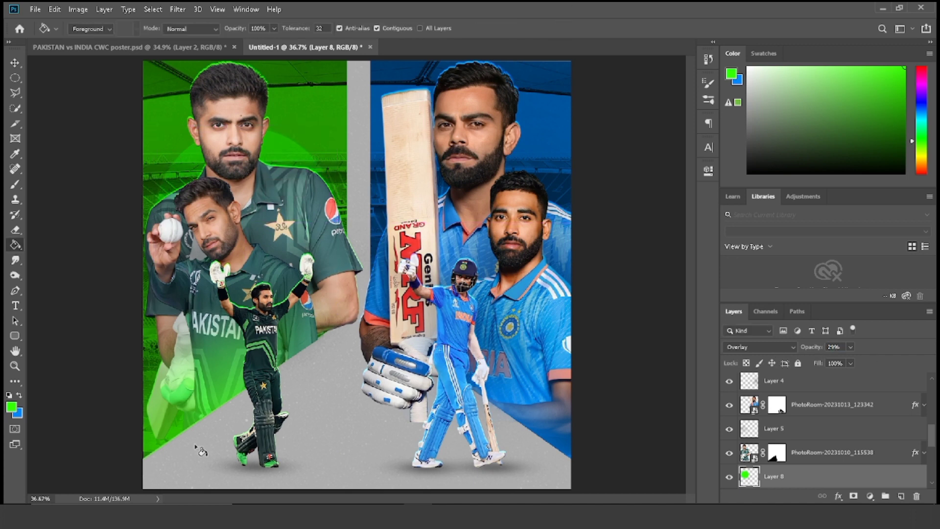
Step: Duplicate the green circle, move the copy behind the Indian players and recolour it blue
key(x)
key(ctrl+j)
drag(340, 125, 569, 124)
key(ctrl+u)
click(867, 243)
click(882, 118)
Step: Set the blue circle's blend mode to Overlay, raise its opacity and adjust its placement behind the Indian players
click(755, 346)
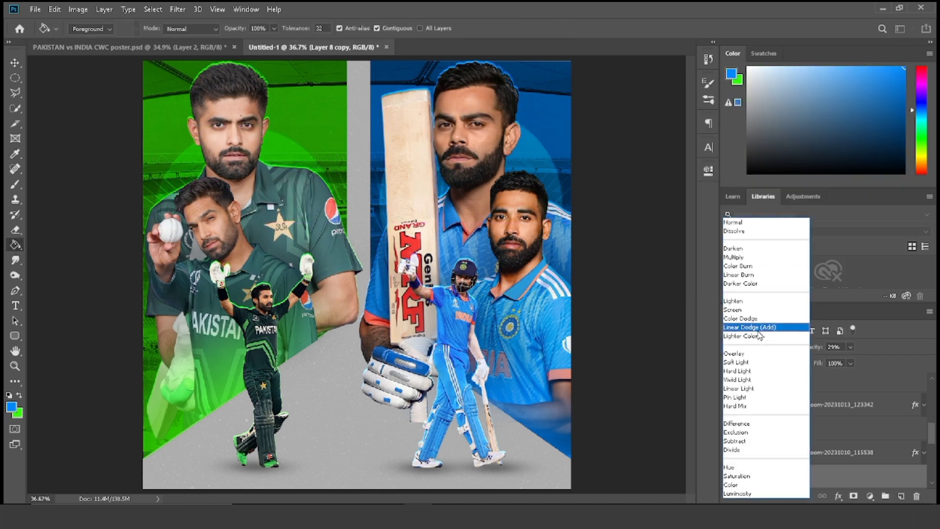
click(749, 351)
drag(813, 347, 891, 349)
key(ctrl+t)
drag(566, 256, 578, 256)
key(Return)
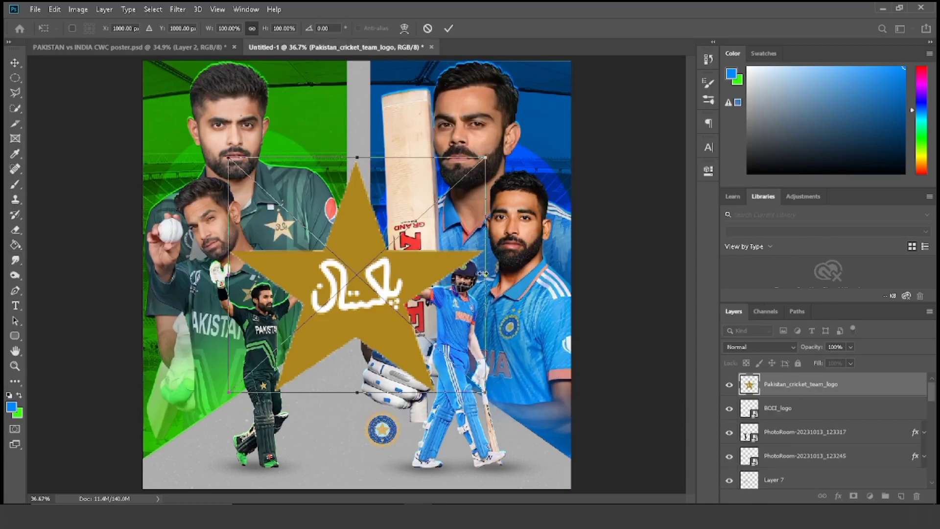
Step: Scale the Pakistan cricket team logo to 15.17%, place it beside the BCCI logo and give it a black drop shadow
key(Return)
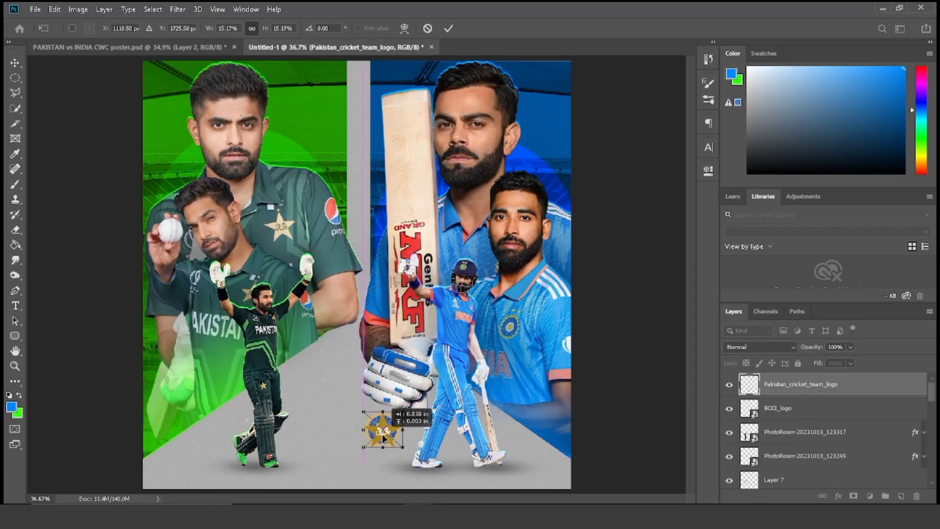
key(v)
double_click(895, 385)
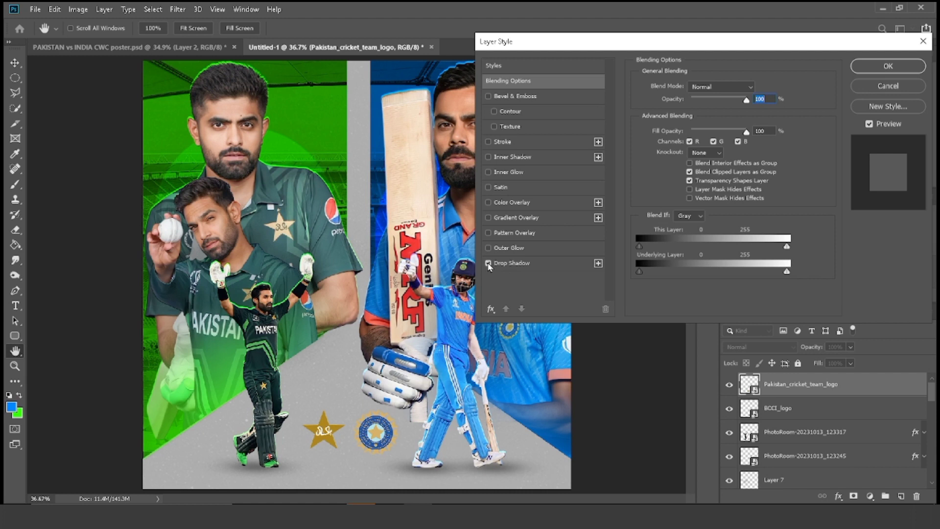
click(489, 263)
click(536, 269)
click(758, 88)
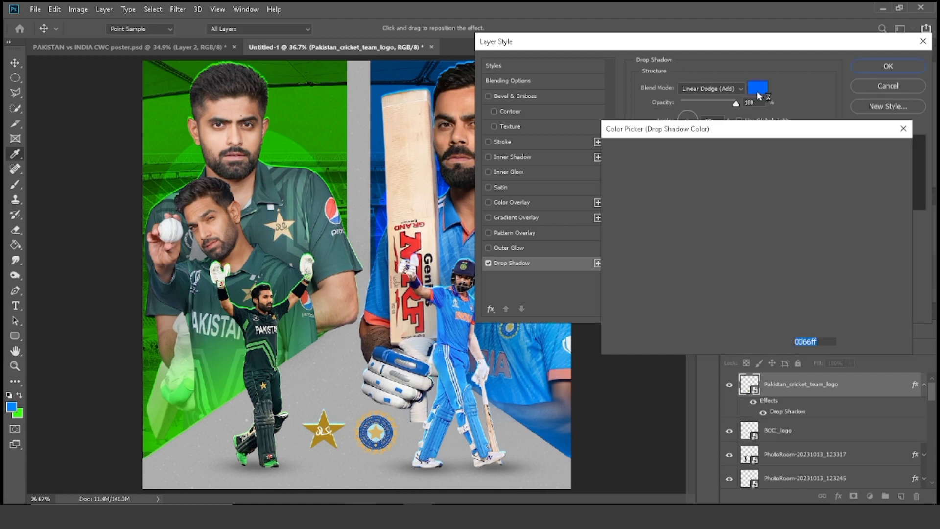
text(000000)
click(852, 151)
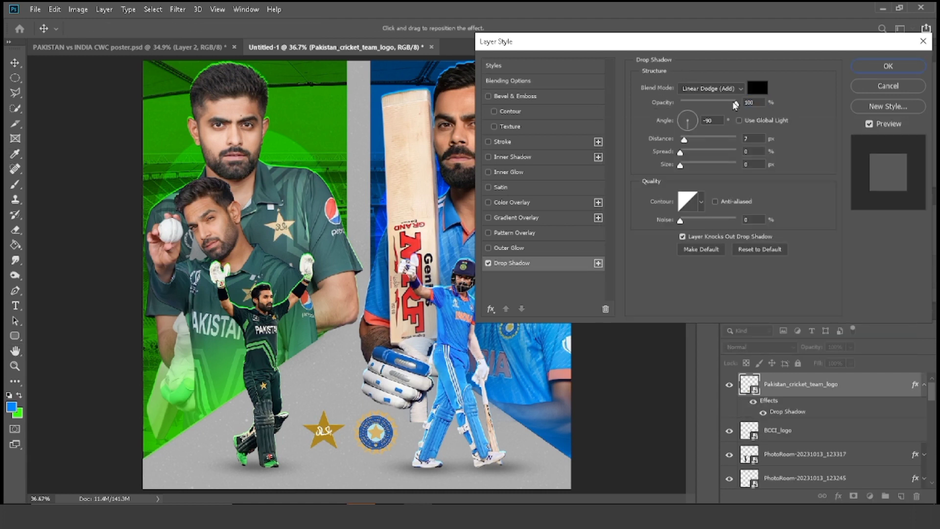
Step: Set the Pakistan logo's drop shadow to Normal blending, 36% opacity, 90° angle and 12 px distance, and adjust its size
click(729, 89)
click(722, 97)
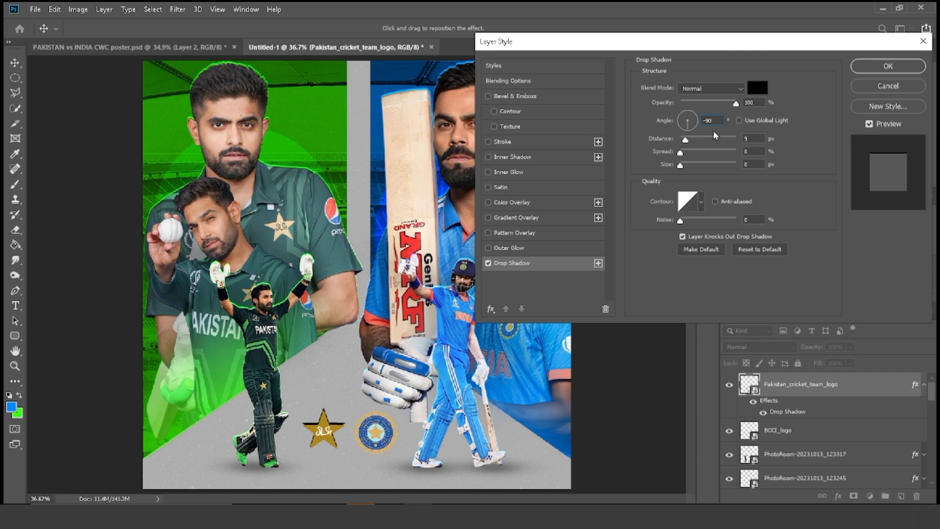
key(BackSpace)
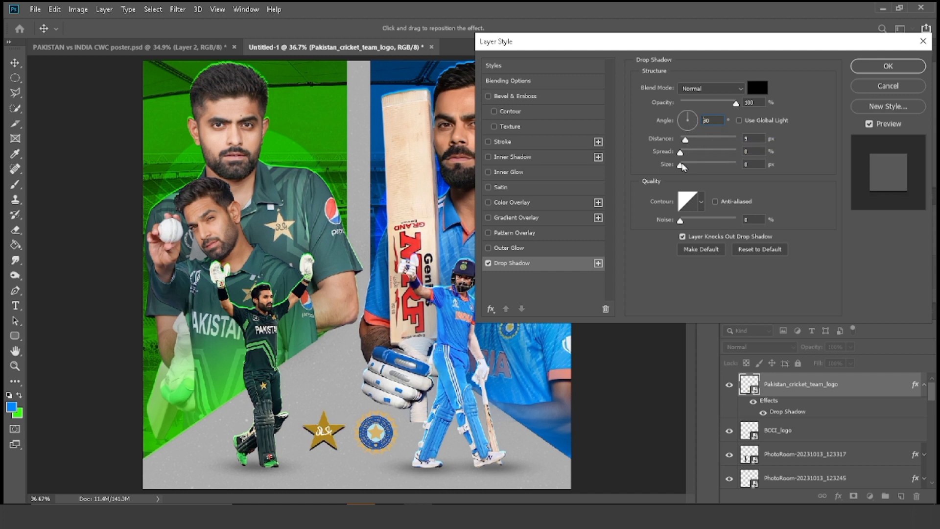
mouse_move(682, 168)
mouse_down()
mouse_move(691, 171)
mouse_move(687, 143)
mouse_move(691, 170)
mouse_up()
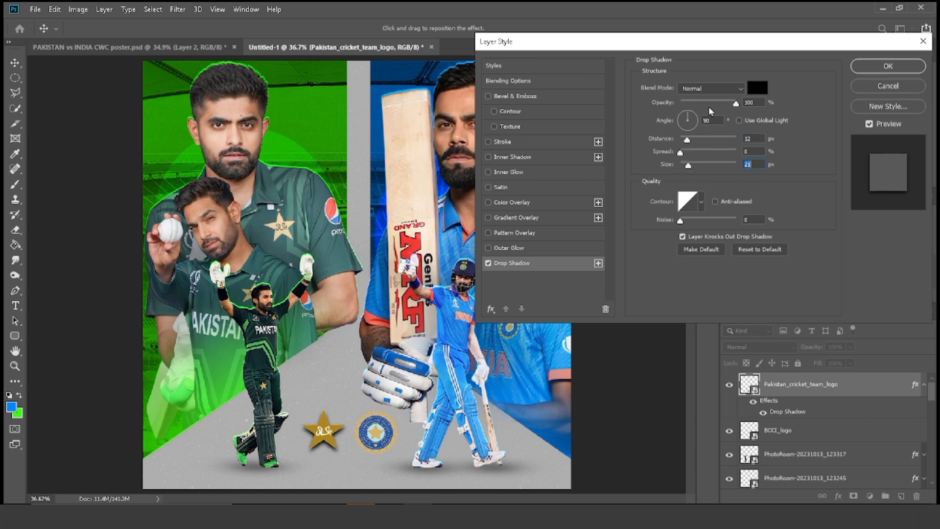
drag(710, 108, 698, 104)
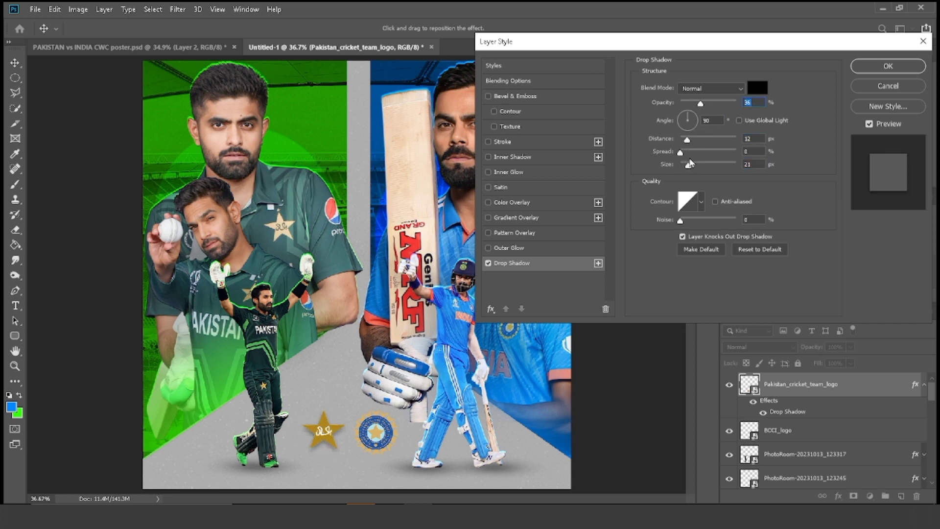
drag(686, 166, 689, 168)
click(888, 66)
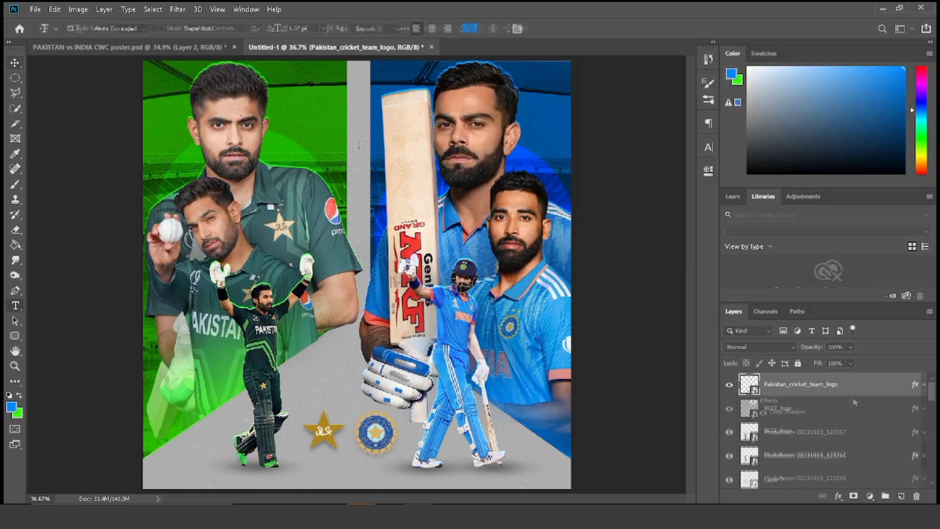
Step: Add white vertical text "VS" in Akira Expanded Super Bold on the grey strip between the panels and enlarge it
key(t)
click(359, 145)
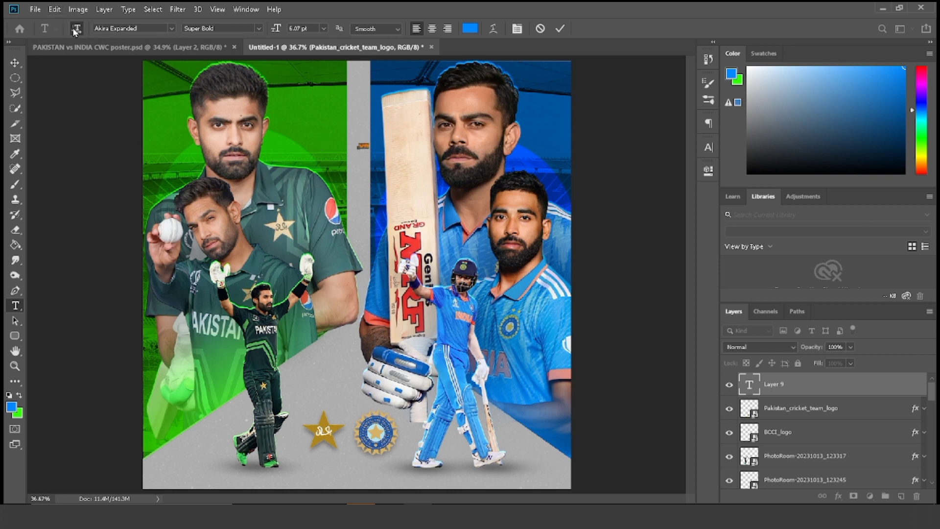
click(469, 29)
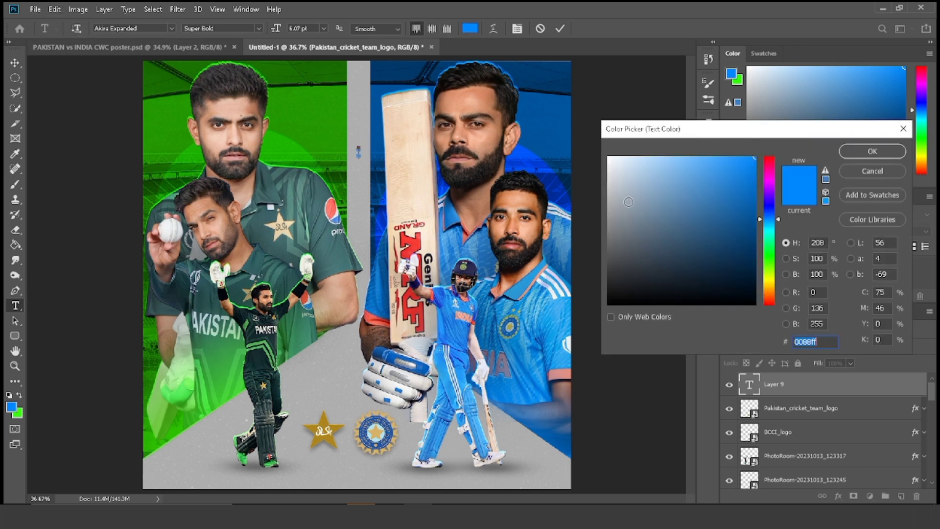
text(ffffff)
click(865, 152)
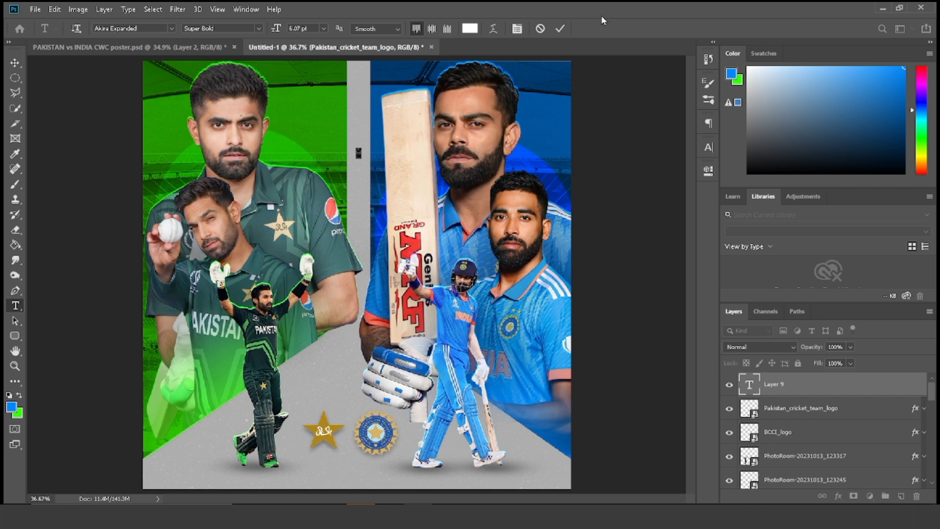
click(559, 28)
key(ctrl+t)
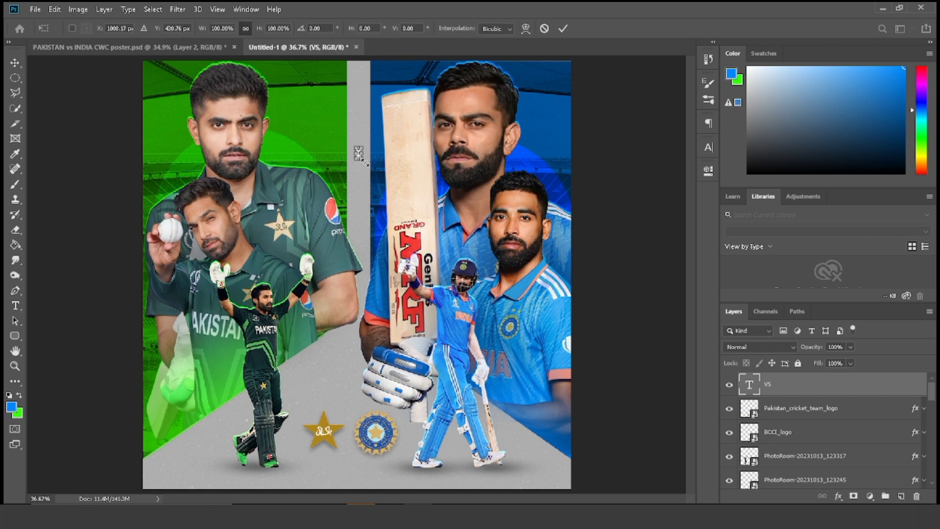
drag(367, 182, 367, 177)
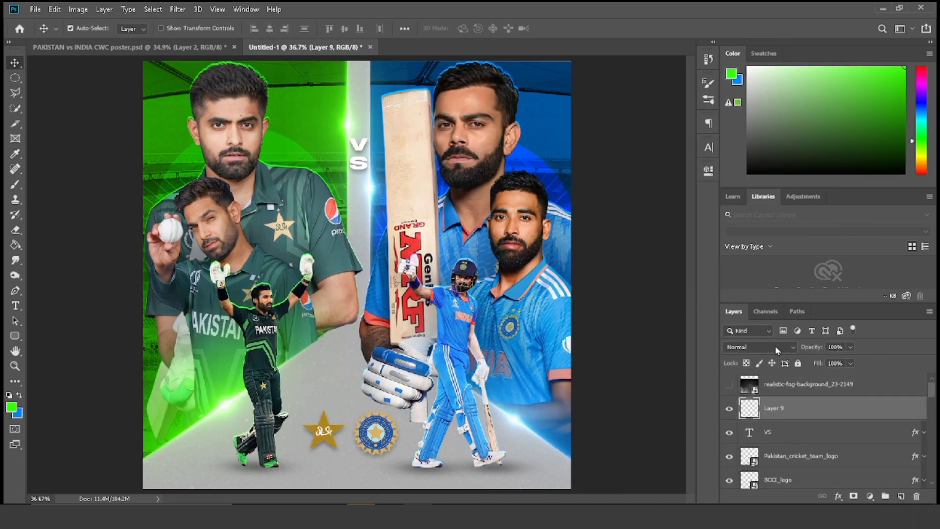
Step: Set Layer 9 to Screen blending and brush a soft green glow over the upper Pakistani player with a 500 px brush
click(773, 345)
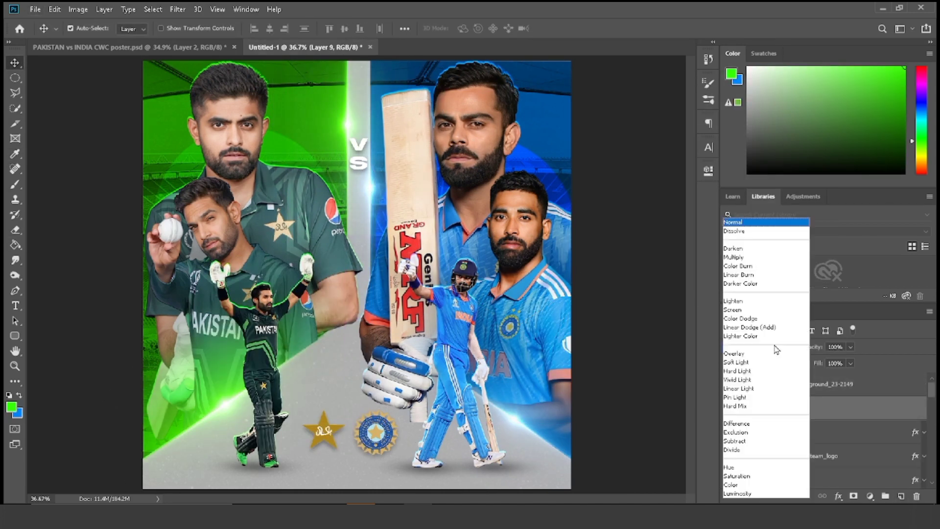
click(766, 312)
click(15, 184)
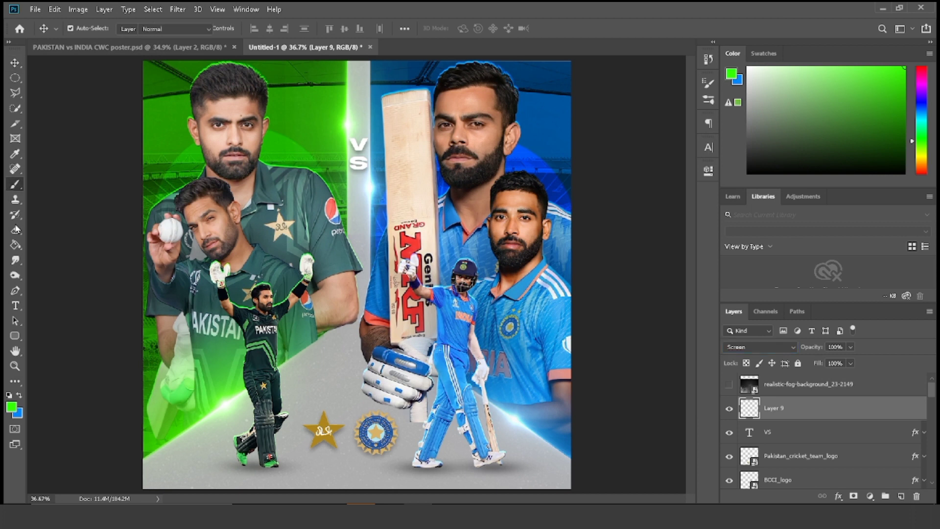
right_click(238, 145)
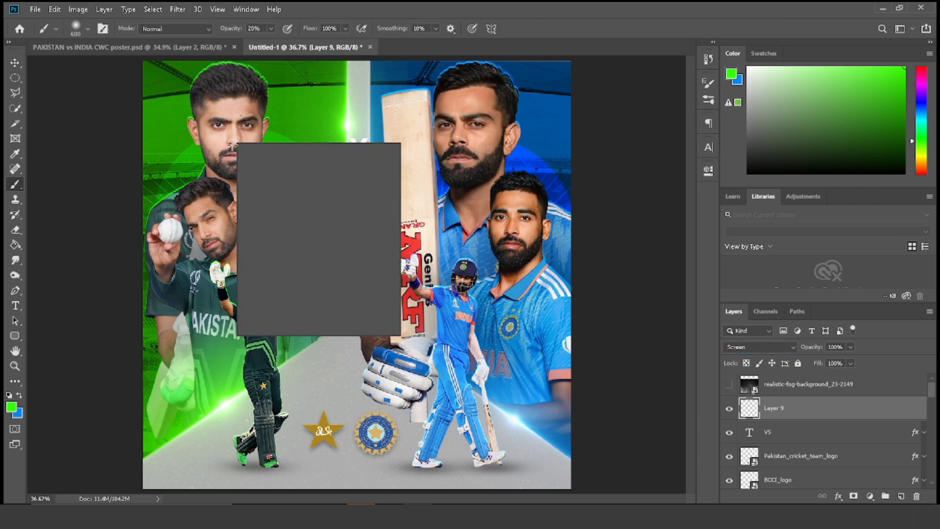
text(5)
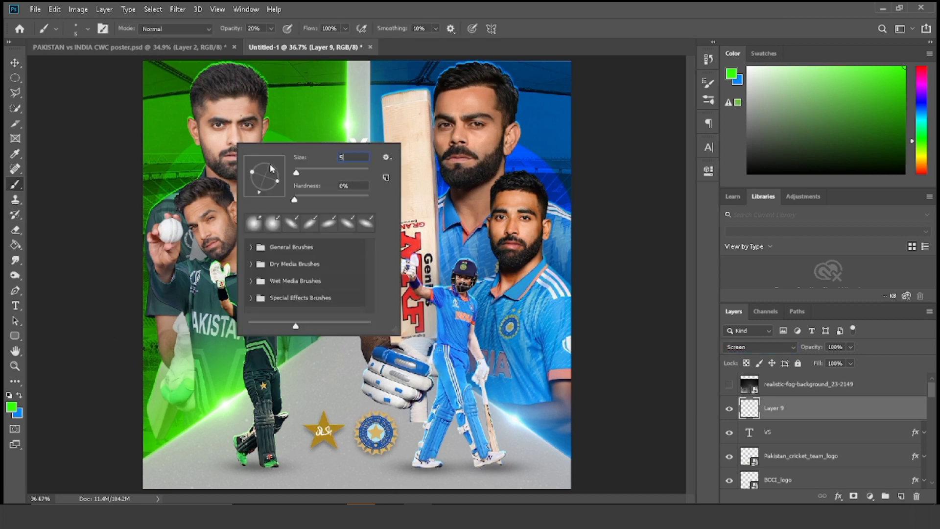
text(00)
key(Return)
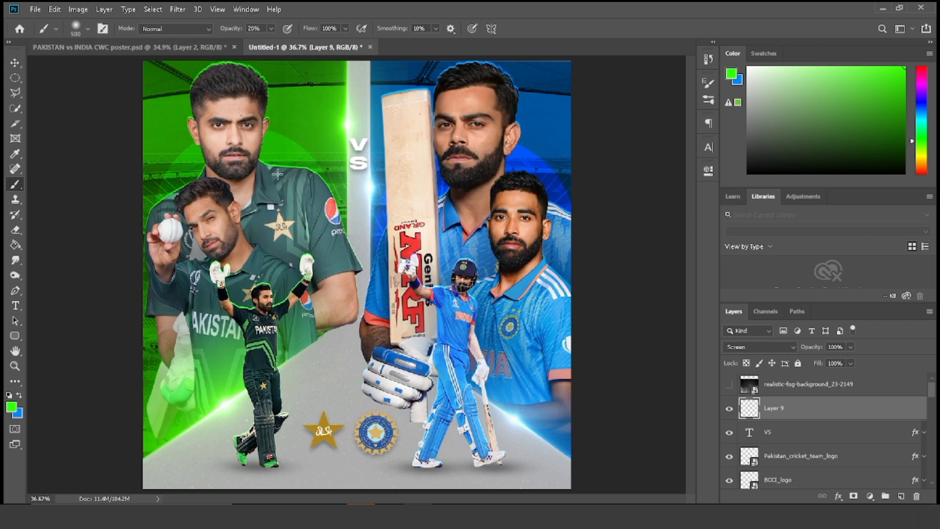
mouse_move(260, 159)
mouse_down()
mouse_move(275, 162)
mouse_move(274, 309)
mouse_move(222, 92)
mouse_up()
Step: Brush green highlights on a new Screen layer around the Pakistani batsman's arms and body with a 100 px brush
key(e)
key(ctrl+shift+alt+n)
key(b)
right_click(243, 288)
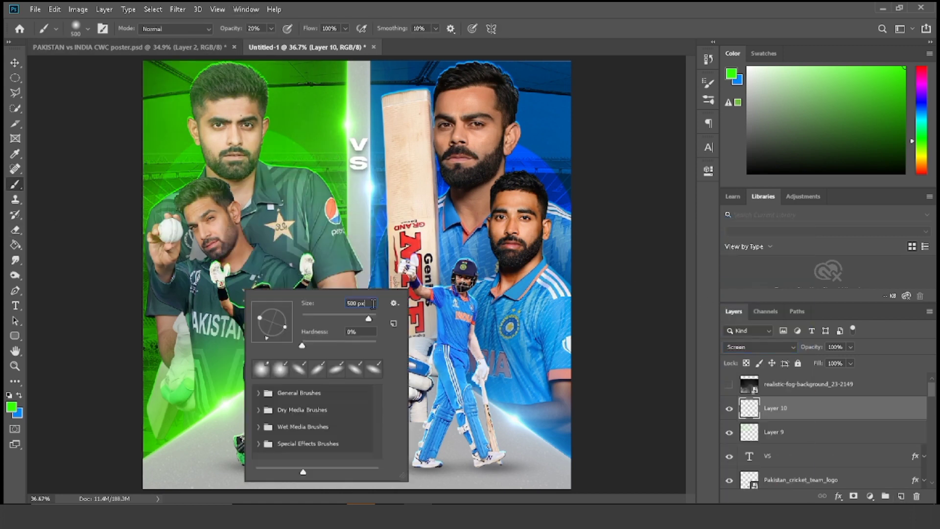
mouse_move(128, 184)
mouse_down()
mouse_move(179, 277)
mouse_move(387, 159)
mouse_up()
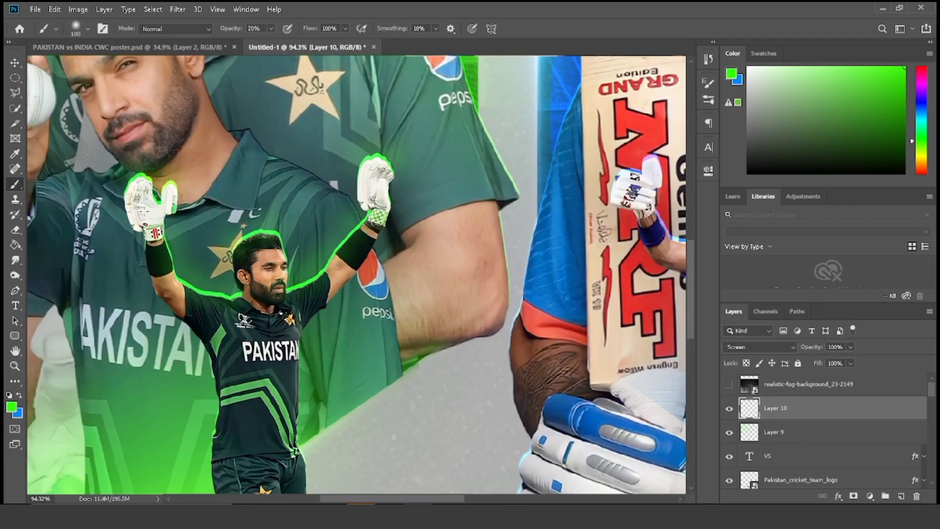
key(ctrl+z)
mouse_move(132, 205)
mouse_down()
mouse_move(362, 230)
mouse_move(386, 156)
mouse_up()
drag(206, 313, 264, 416)
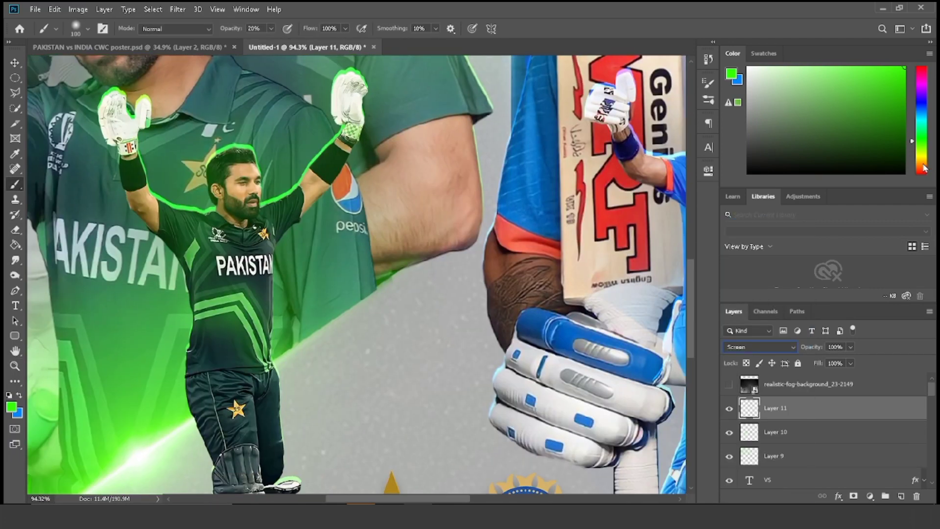
Step: Brush orange light on the Pakistani batsman and blue light on the Indian players on new Screen layers, adjusting the brush size
click(923, 169)
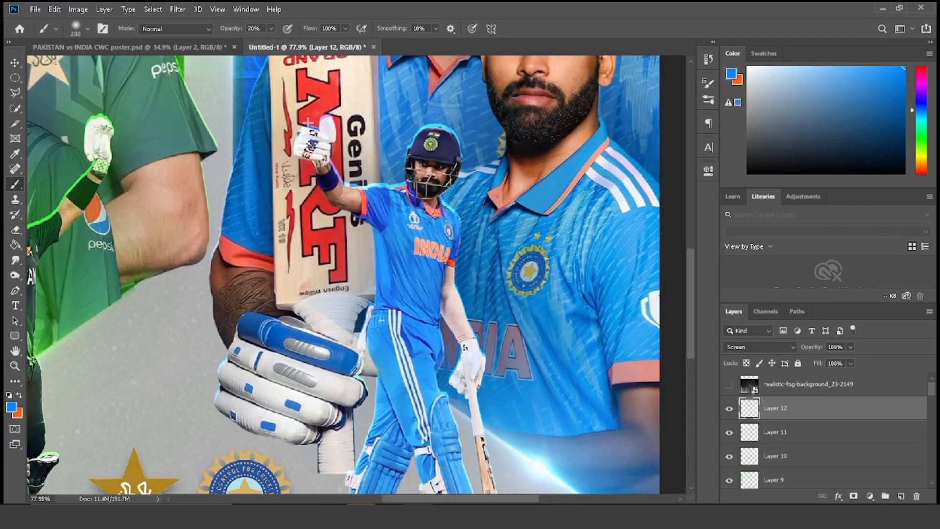
right_click(441, 157)
key(Escape)
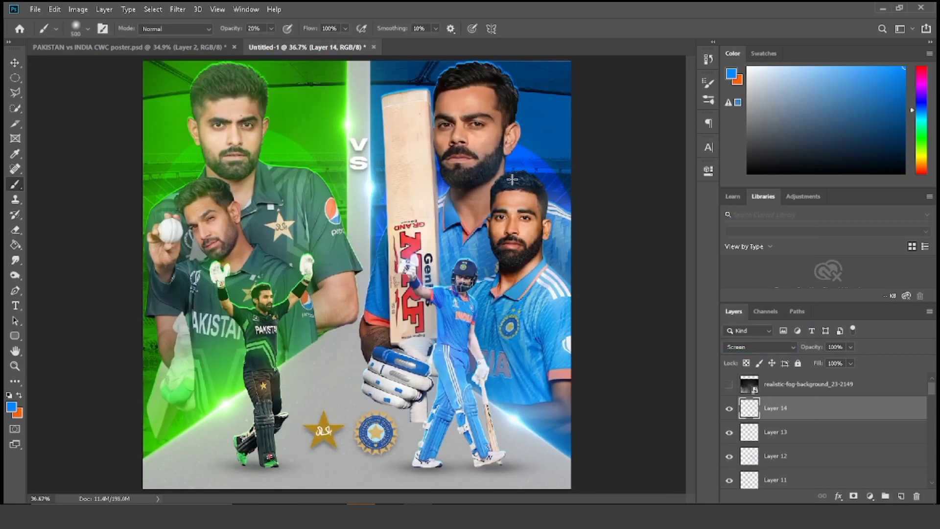
right_click(381, 135)
key(Escape)
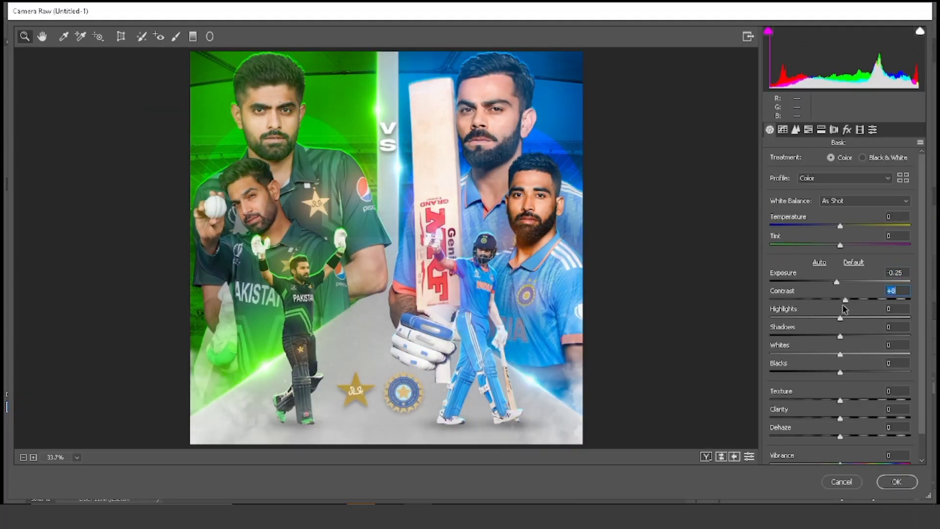
Step: Set the merged poster's contrast to 55 in the Camera Raw filter
text(55)
key(Tab)
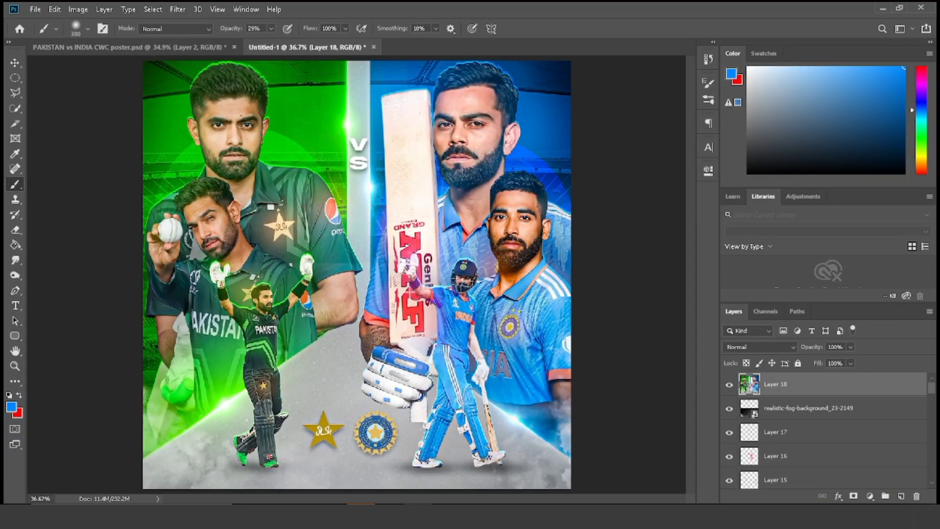
key(z)
scroll(388, 272, down, 3)
scroll(388, 273, up, 2)
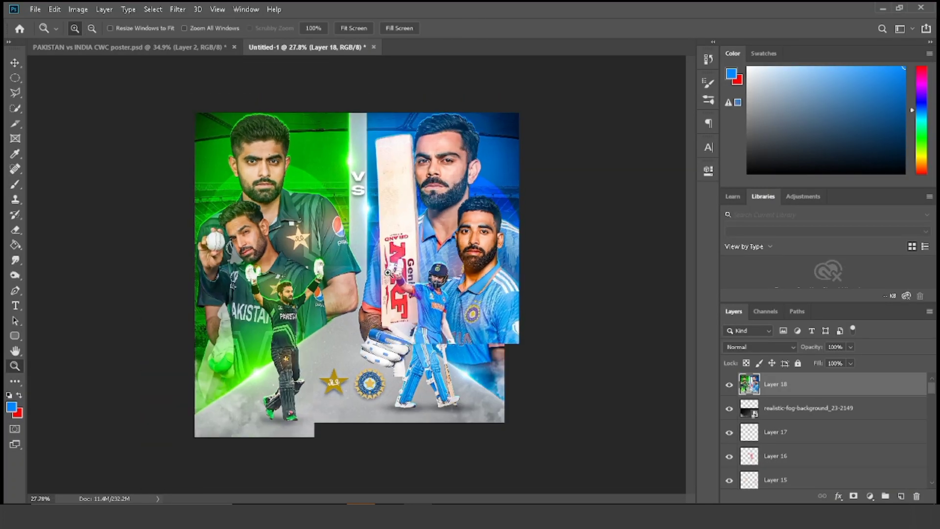